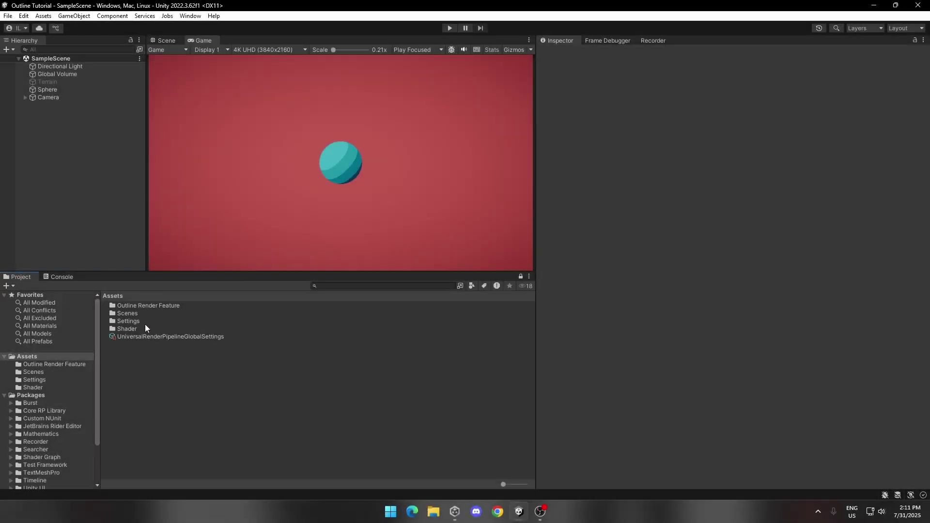
- Add the Outline Renderer Feature to the URP-HighFidelity-Renderer in Assets/Settings
double_click(128, 321)
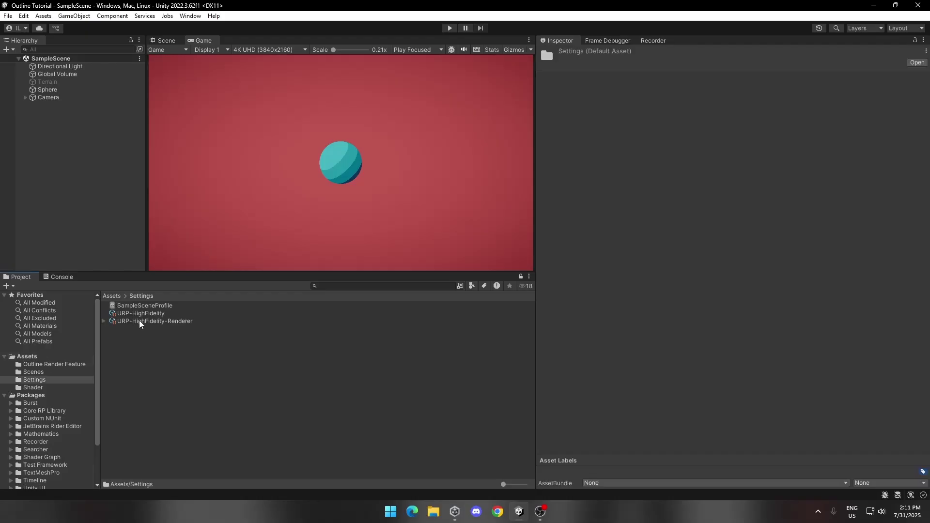
click(139, 321)
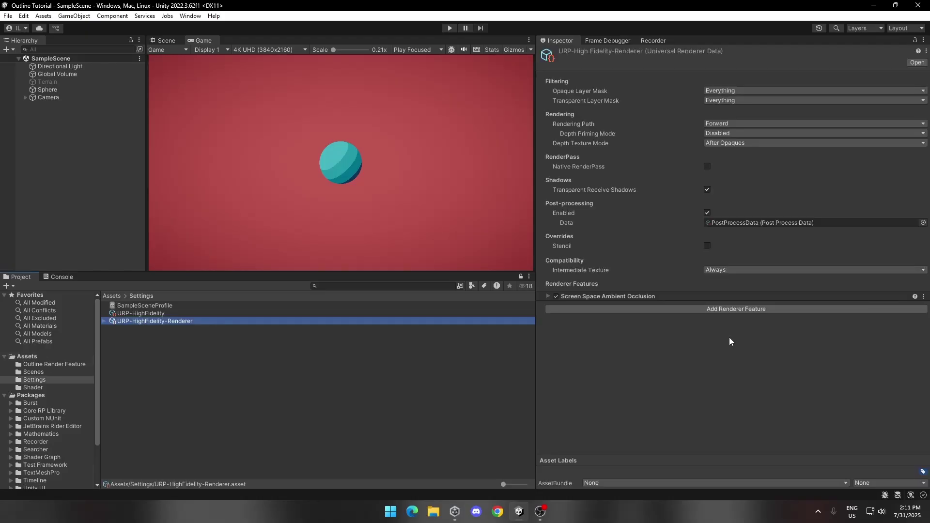
click(700, 309)
click(705, 387)
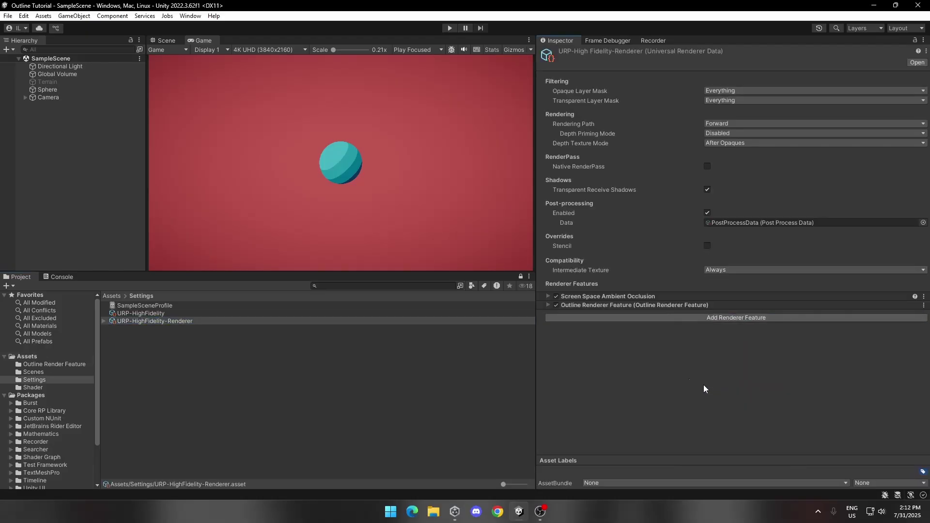
- Set the feature's injection point to After Rendering Transparents and requirements to Everything
click(606, 306)
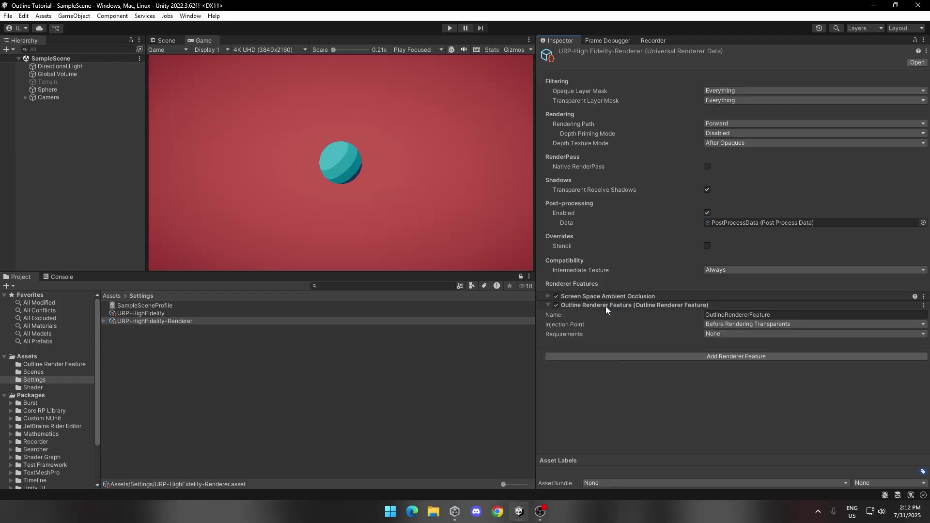
click(745, 325)
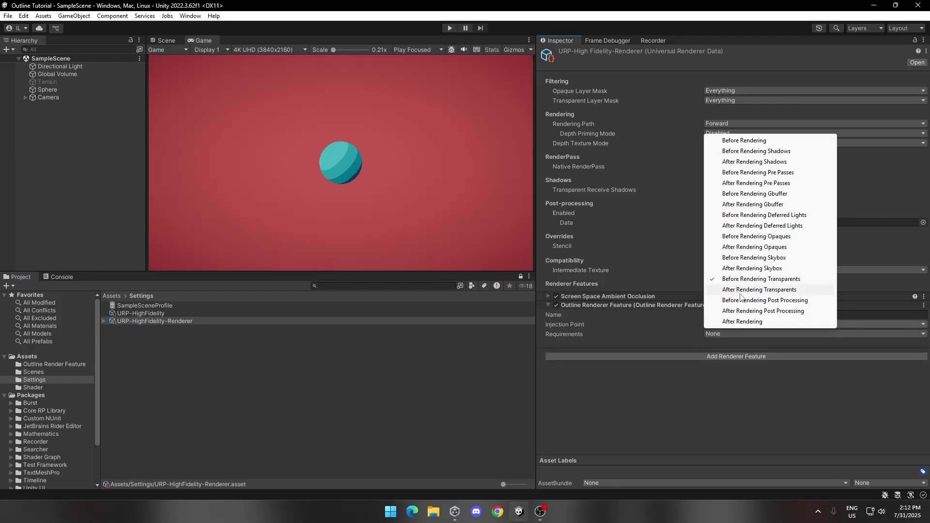
click(740, 291)
click(724, 334)
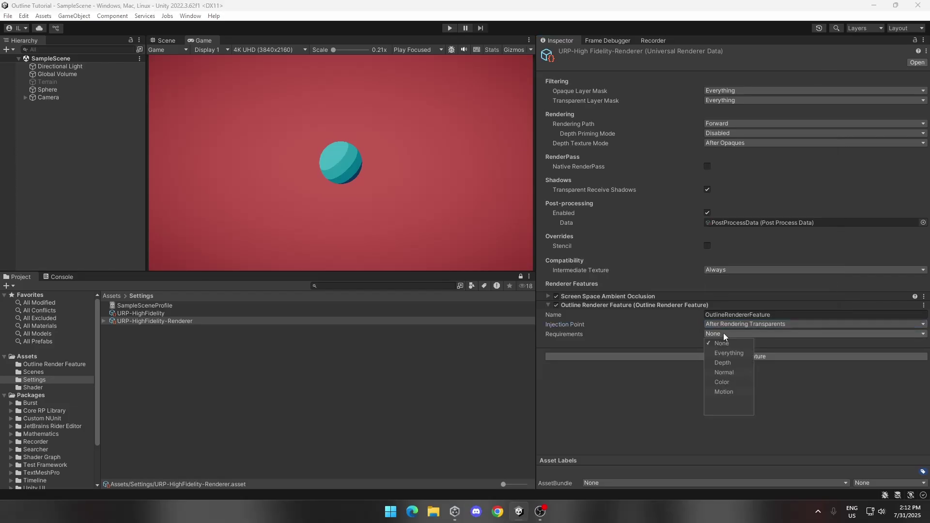
click(722, 353)
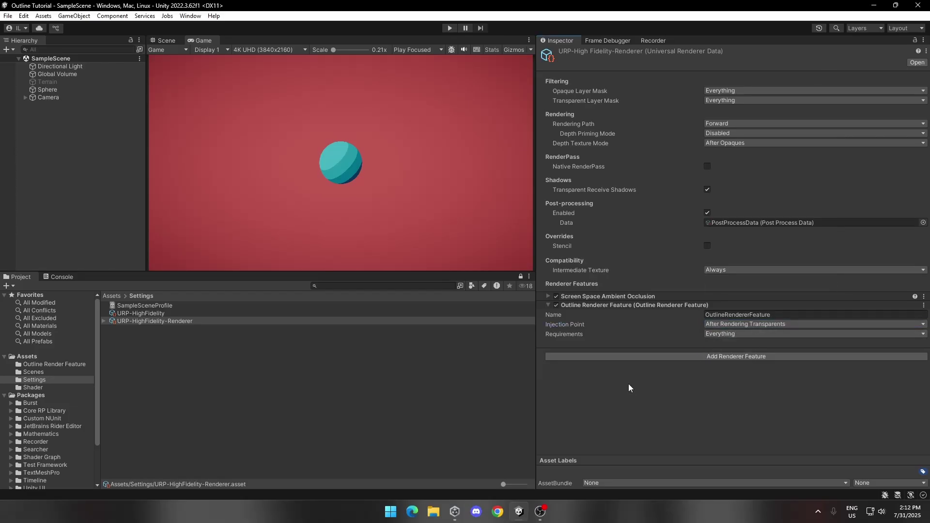
click(62, 74)
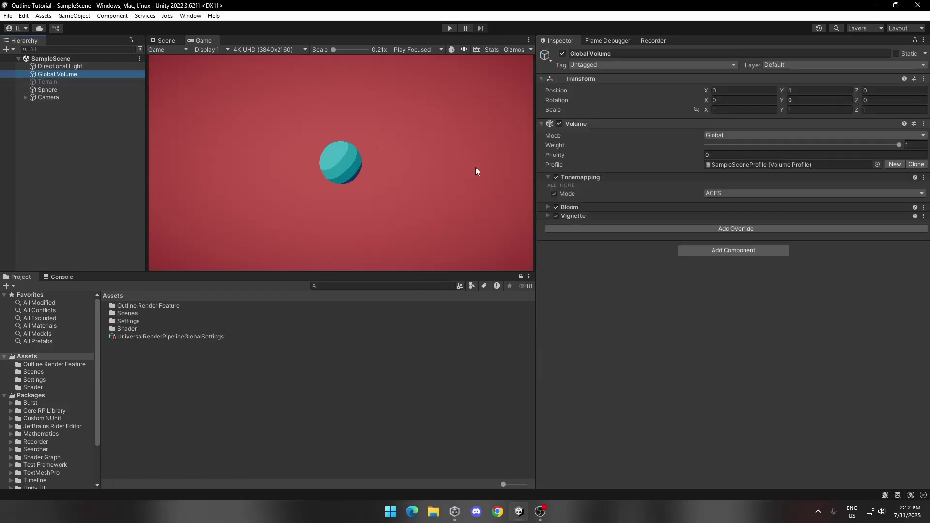
click(639, 228)
click(691, 276)
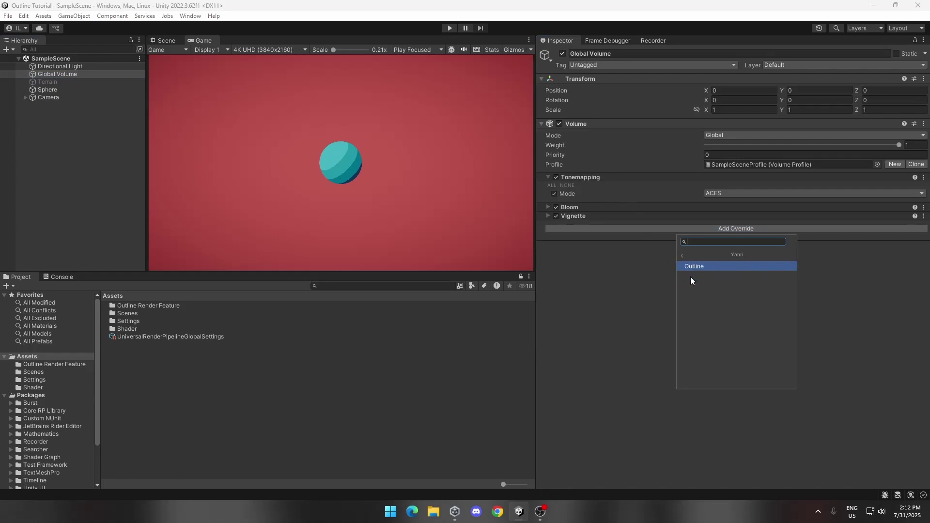
click(690, 266)
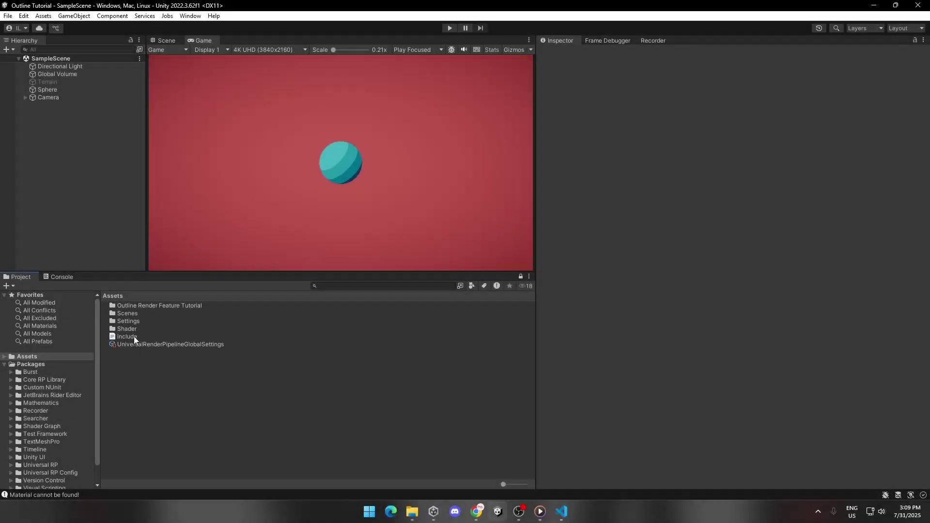
- Create a Shader Graph Sub Graph in Assets named 'Sobel Filter' and open it in the editor
click(134, 336)
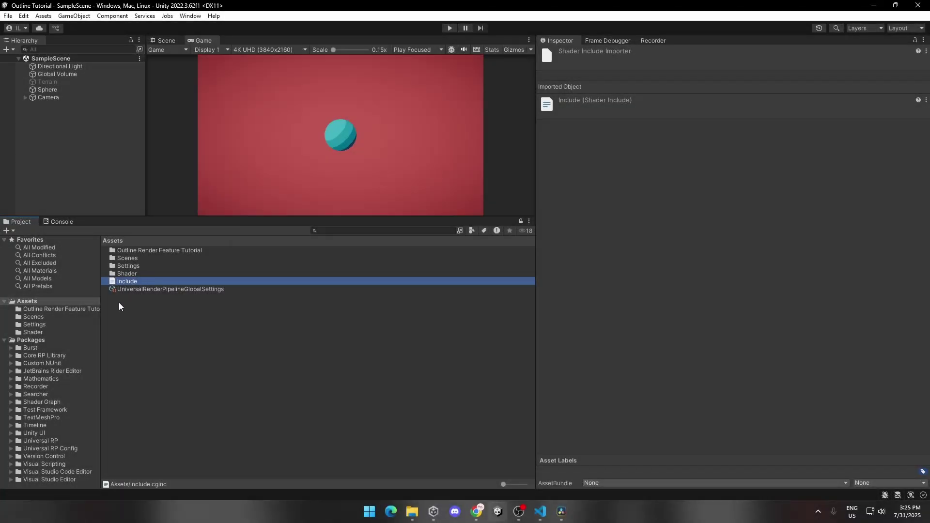
click(118, 304)
right_click(118, 304)
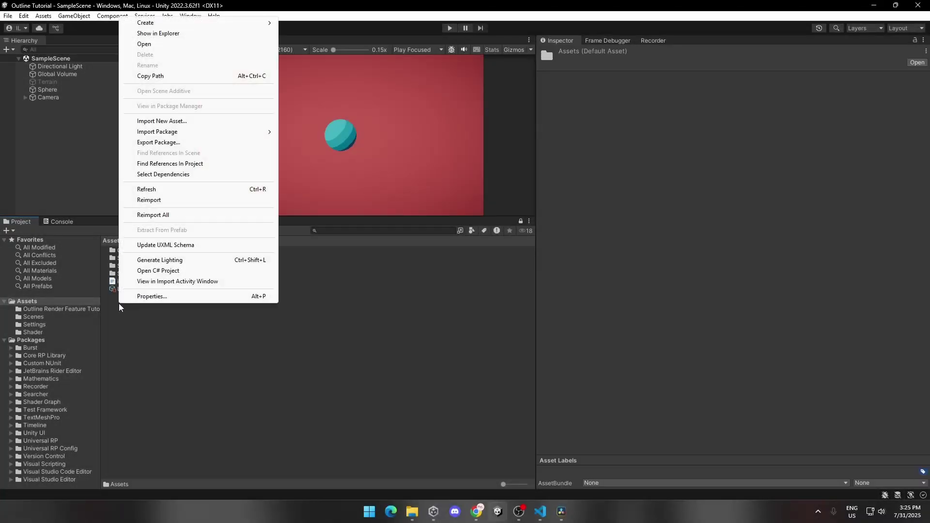
mouse_move(212, 24)
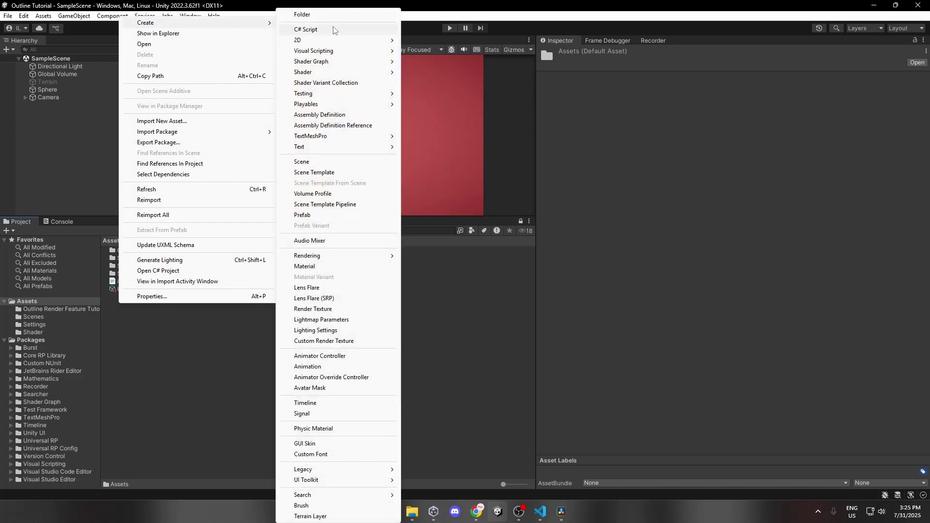
mouse_move(332, 61)
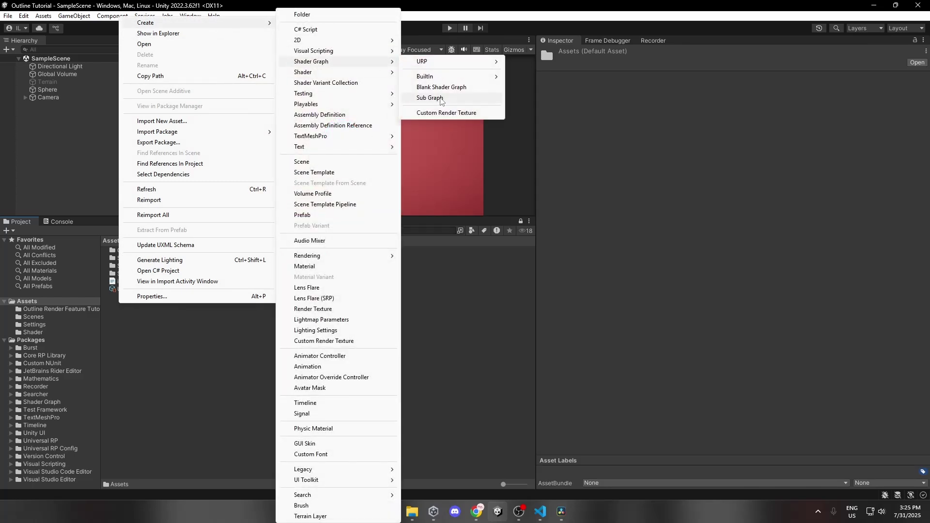
click(430, 97)
text(Sobe)
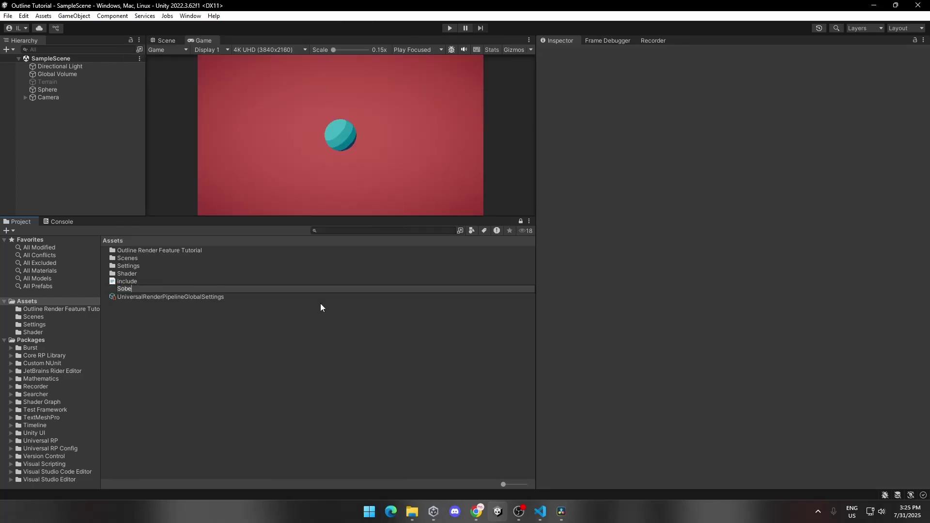
text(l Filter)
key(Return)
double_click(142, 290)
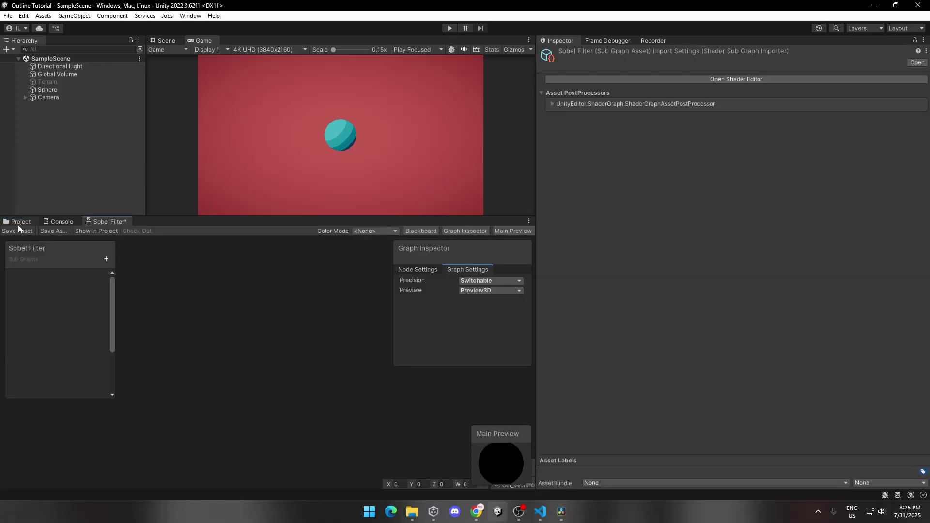
- Add a Custom Function node and place it left of the Output node
click(371, 383)
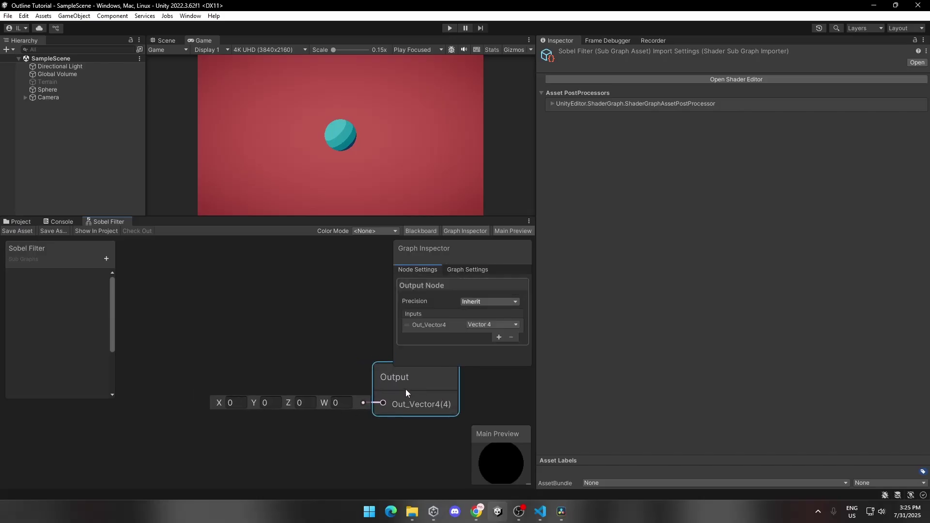
click(222, 385)
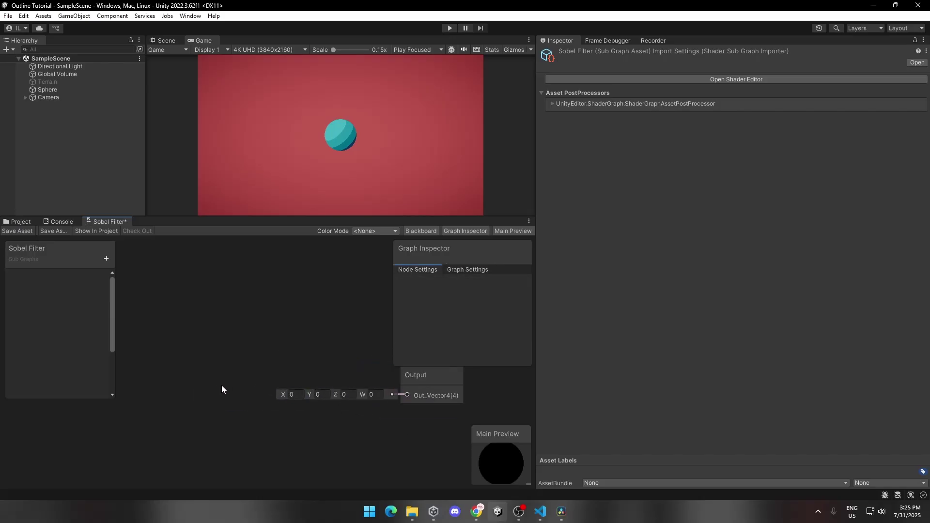
key(space)
text(custom)
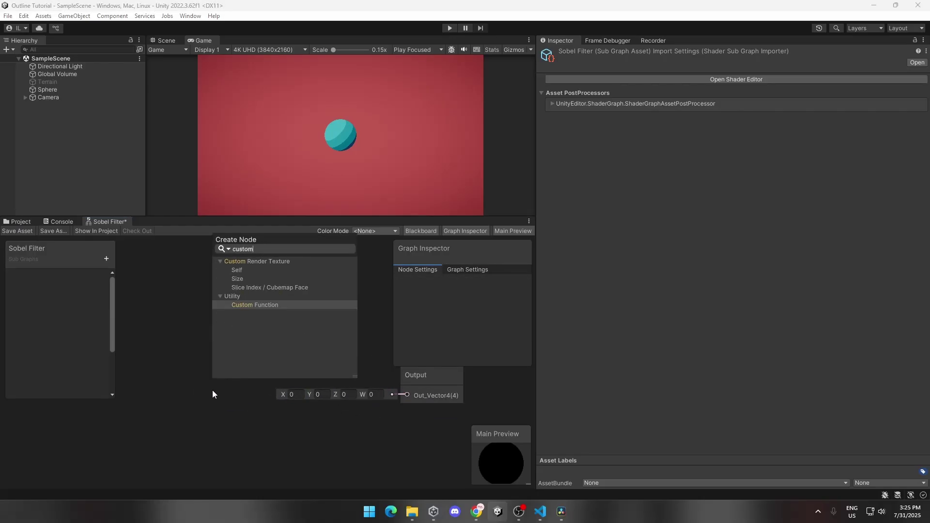
key(Return)
drag(275, 407, 237, 397)
click(227, 400)
scroll(501, 319, down, 1)
scroll(494, 320, down, 2)
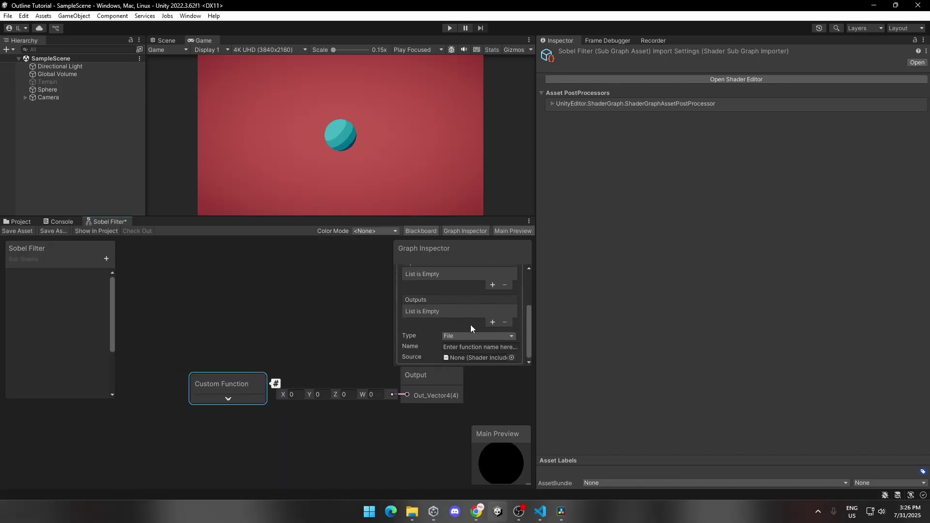
- Set the node's source to the include file and its function name to Outline
click(511, 358)
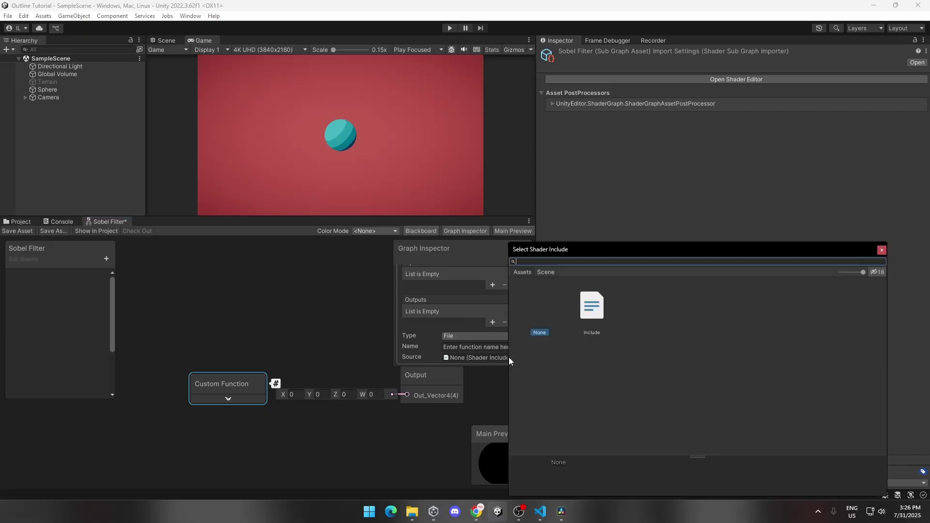
click(591, 312)
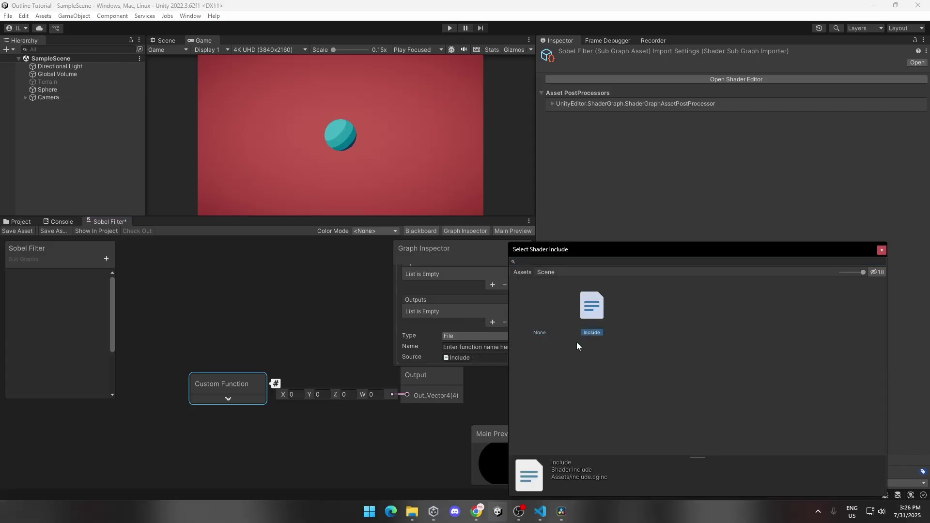
double_click(595, 313)
click(483, 346)
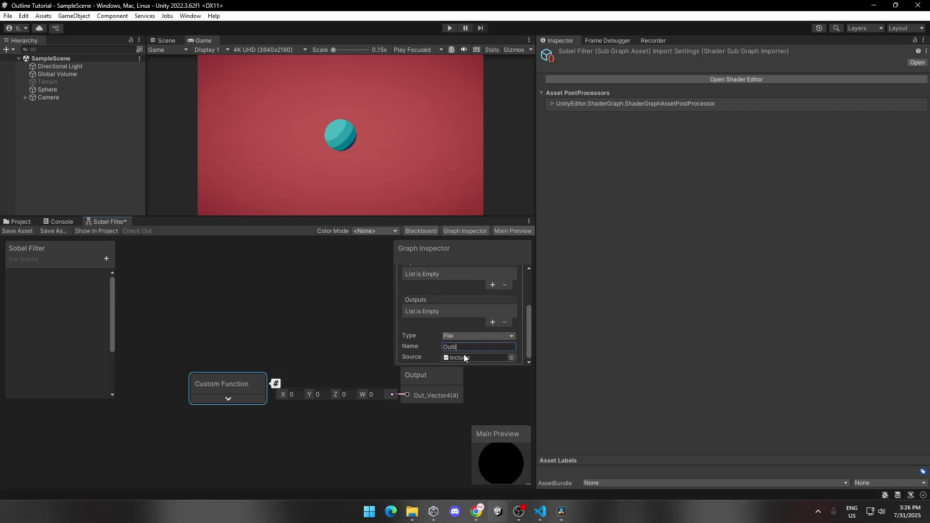
key(Return)
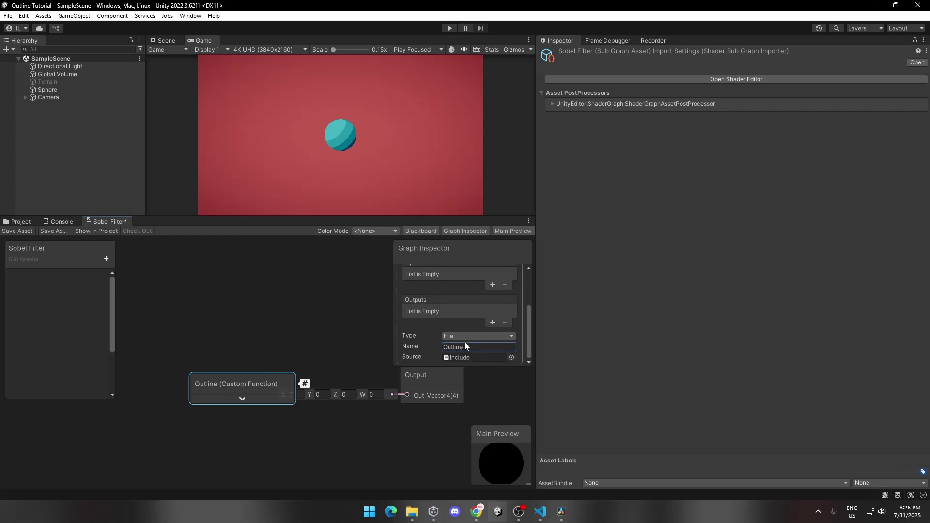
click(240, 399)
drag(251, 386, 239, 376)
mouse_move(301, 377)
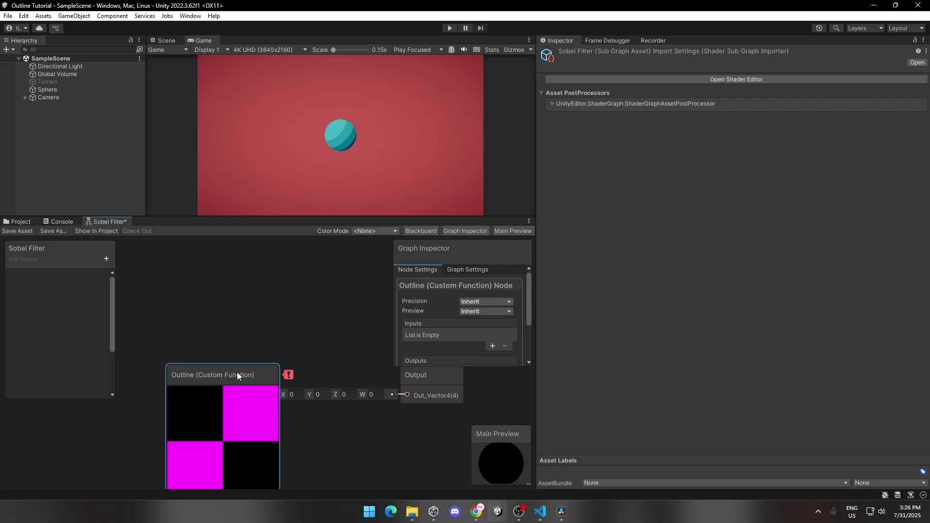
- Set the Outline node's precision to Single and add an output named Out
click(486, 301)
click(486, 324)
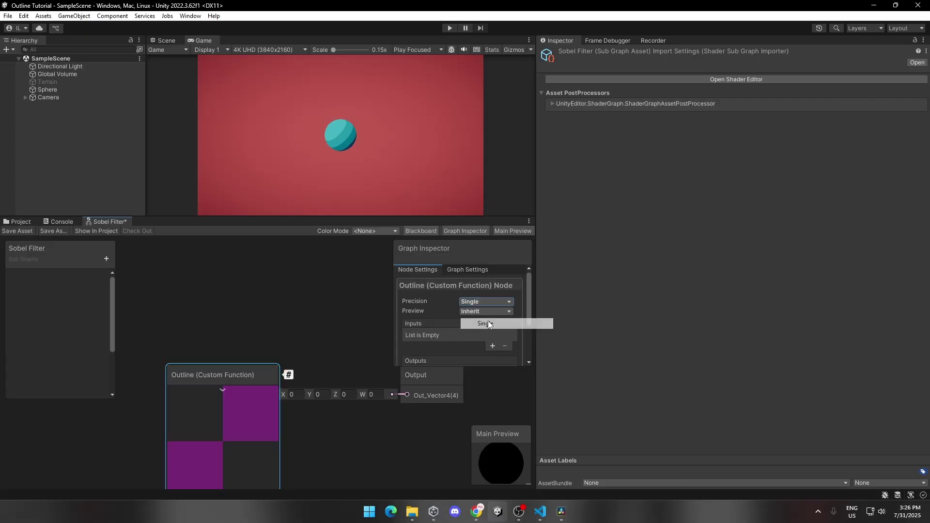
scroll(490, 309, down, 3)
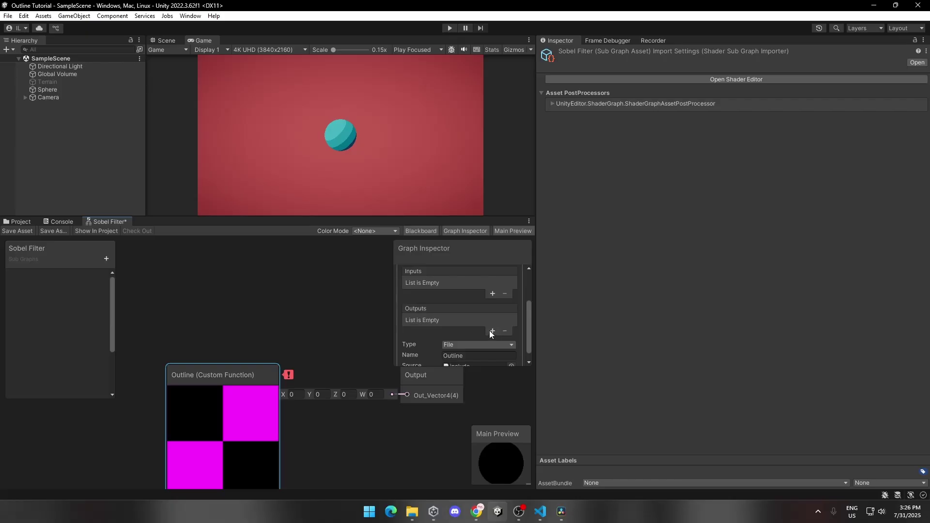
click(491, 331)
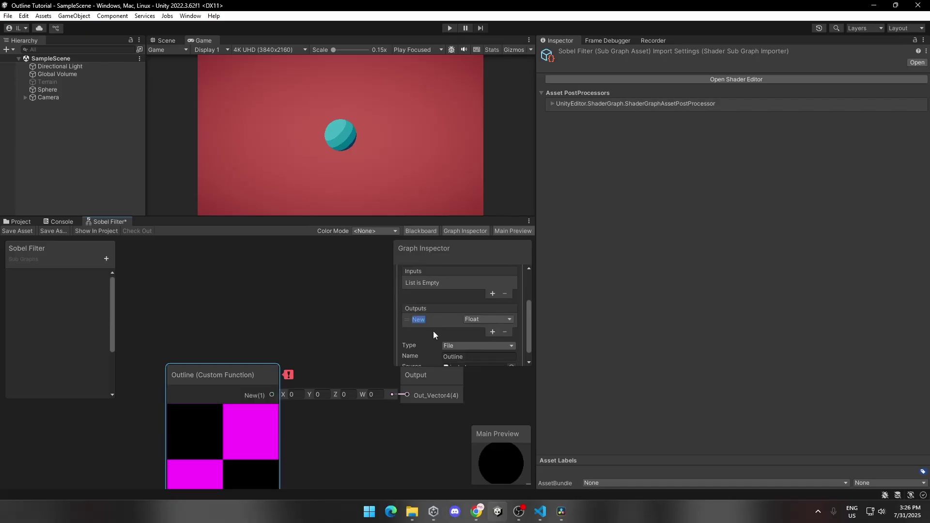
key(Return)
scroll(458, 330, up, 2)
- Add a Texture 2D input named 'tex' and a Vector 2 input named 'uv'
click(492, 320)
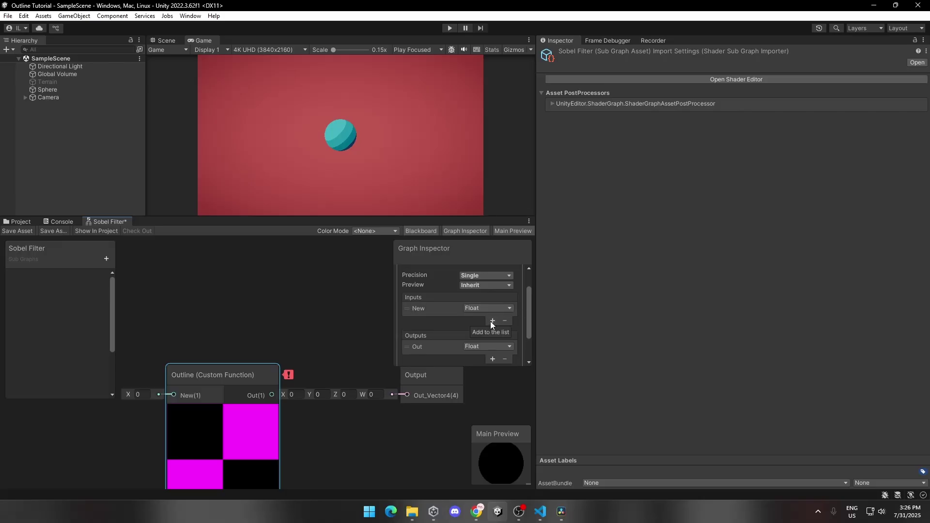
click(489, 308)
click(496, 136)
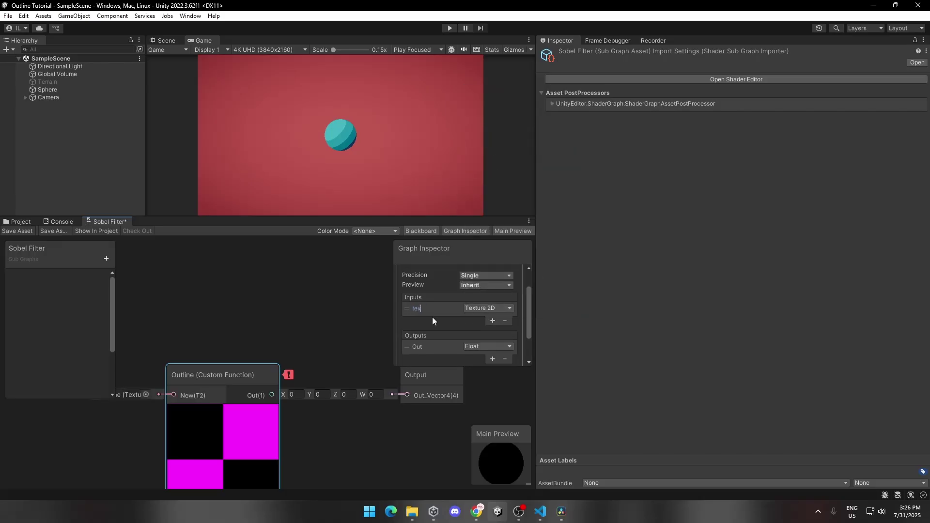
text(tex)
key(Return)
click(492, 320)
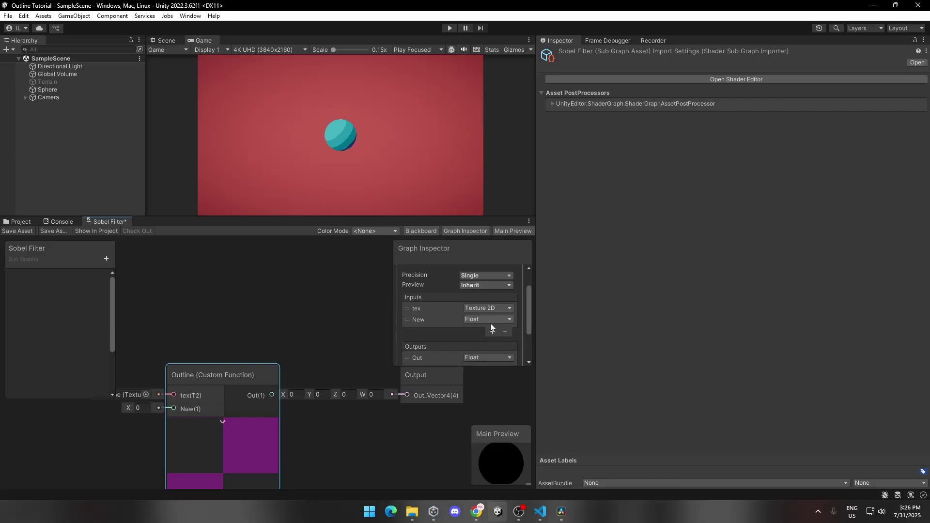
text(uv)
key(Return)
click(487, 319)
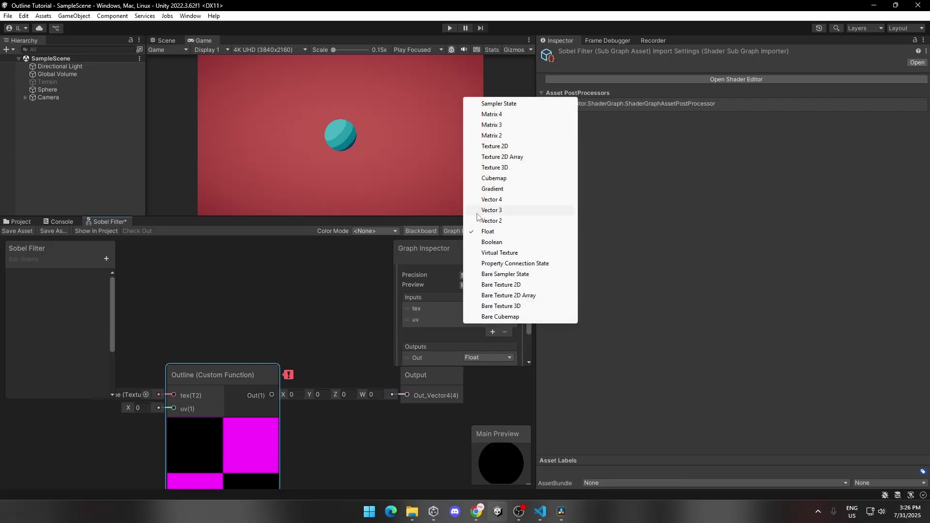
click(493, 221)
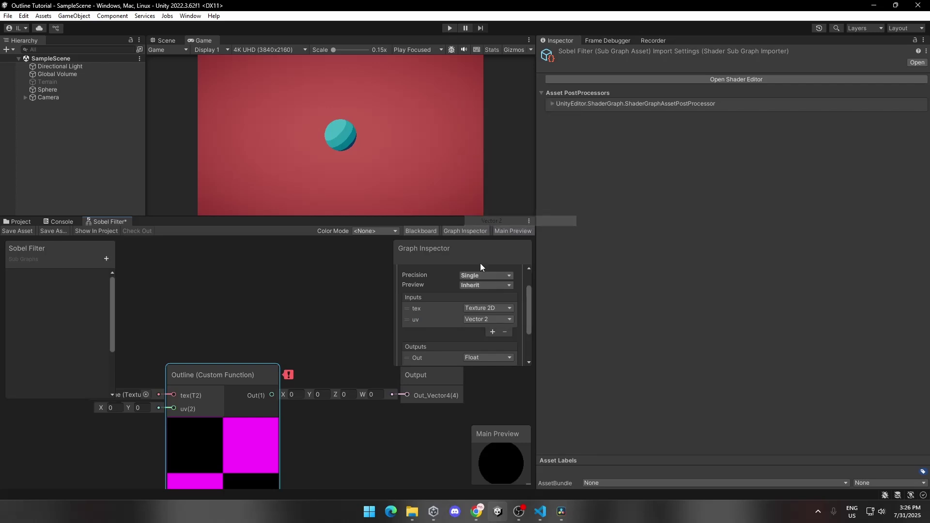
scroll(224, 371, down, 1)
mouse_move(224, 371)
mouse_down()
mouse_move(232, 359)
mouse_move(216, 361)
mouse_up()
- Add a third, Float input named 'thikness' and collapse the node's preview
click(492, 331)
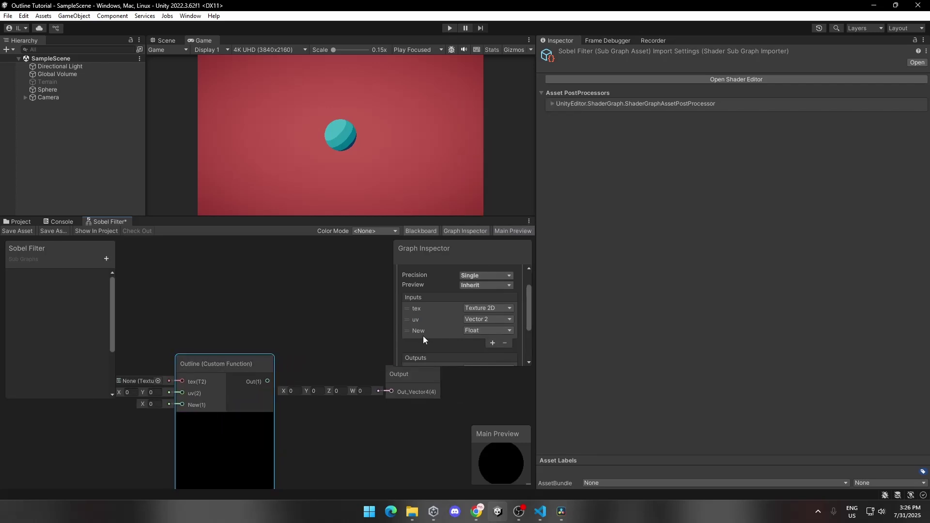
text(thickness)
key(Return)
mouse_move(243, 397)
mouse_down()
mouse_move(242, 380)
mouse_move(251, 407)
mouse_move(243, 385)
mouse_up()
click(229, 432)
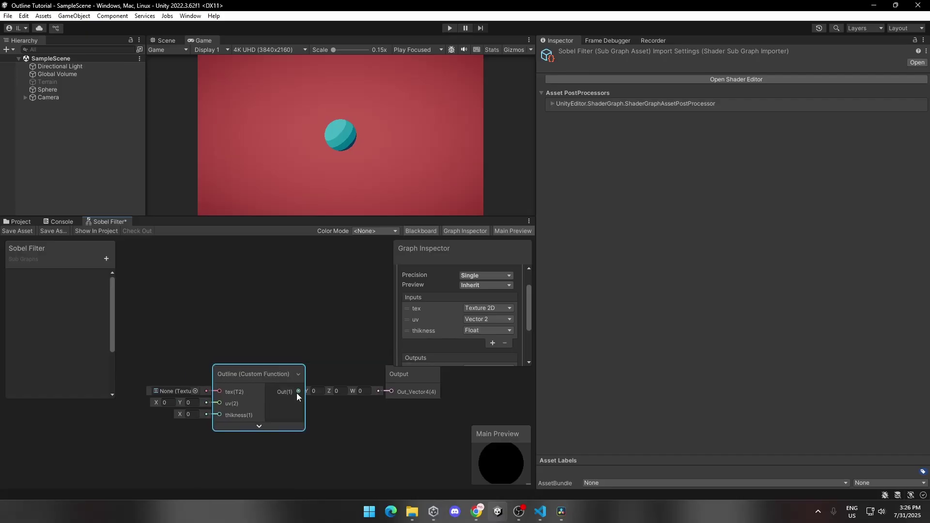
- Wire the Outline node's Out into the Output node and save the sub graph
drag(328, 397, 365, 376)
drag(239, 377, 255, 380)
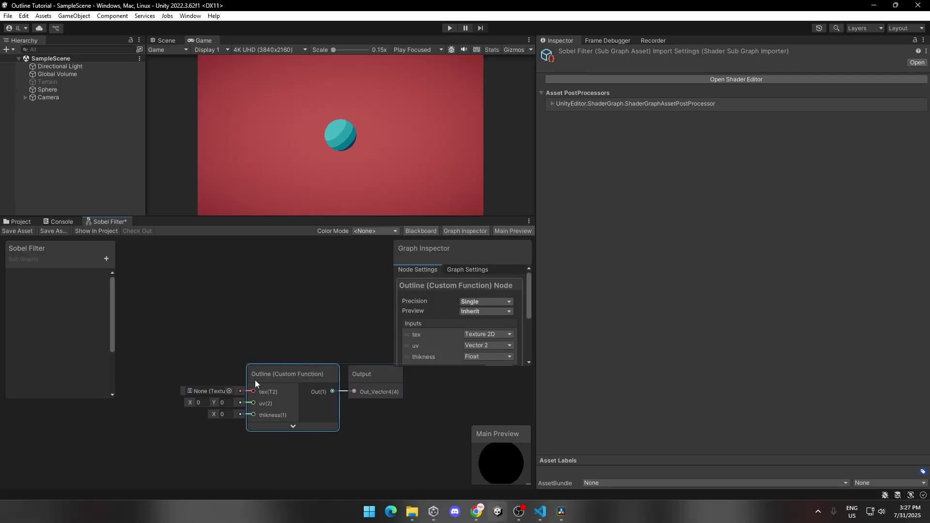
click(17, 231)
click(107, 259)
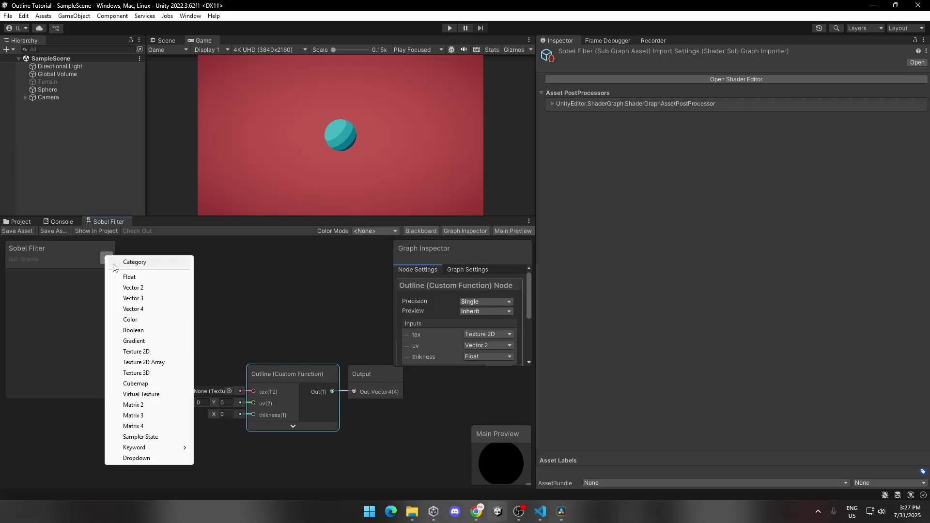
- Add Blackboard properties: Texture 2D 'Texture', Vector 2 'UV' and Float 'Thikness'
click(145, 351)
text(Texture)
key(Return)
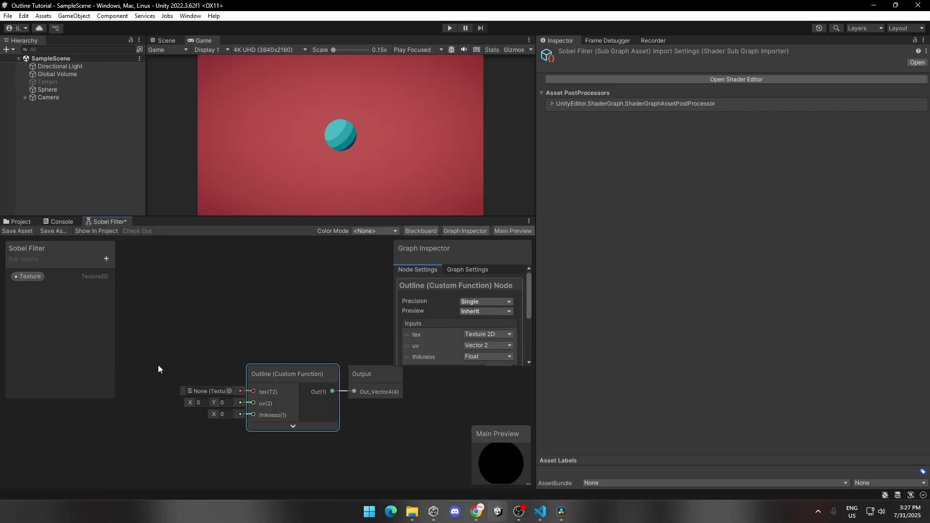
click(106, 259)
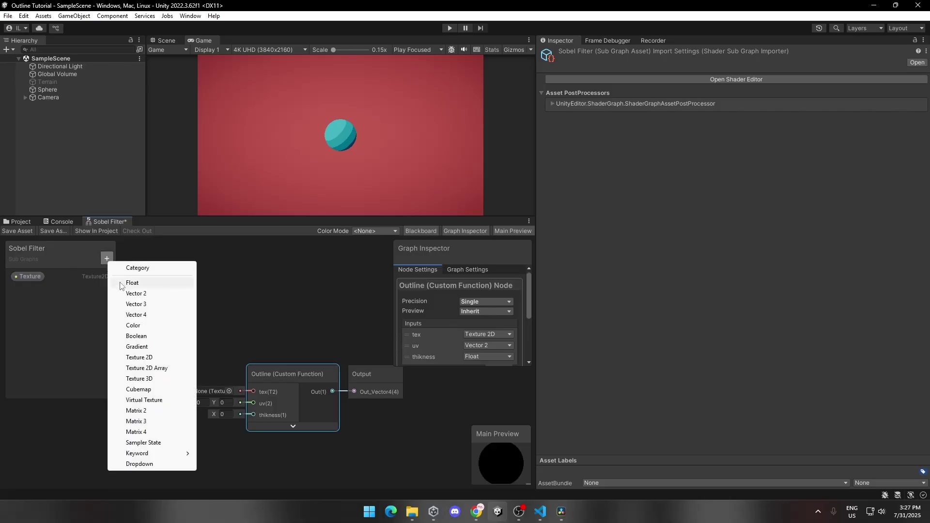
click(133, 293)
text(UV)
key(Return)
click(109, 260)
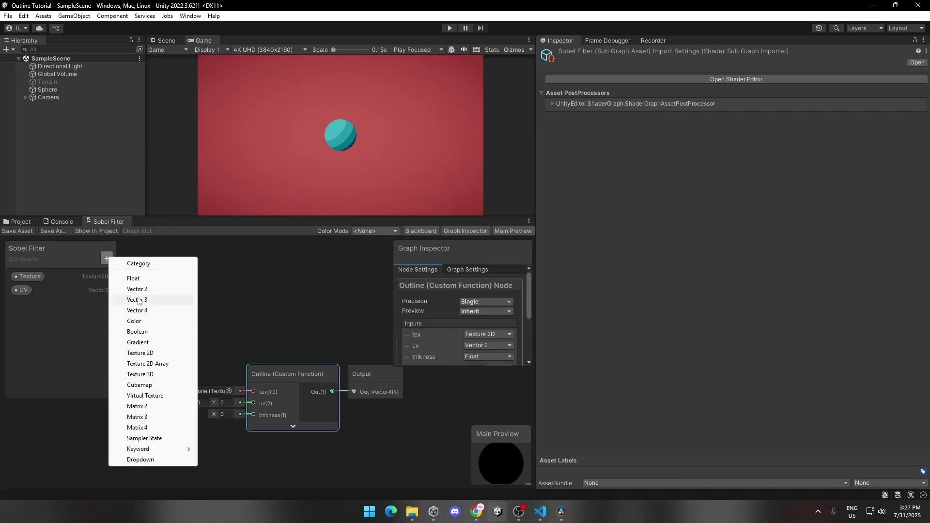
click(143, 279)
text(Thi)
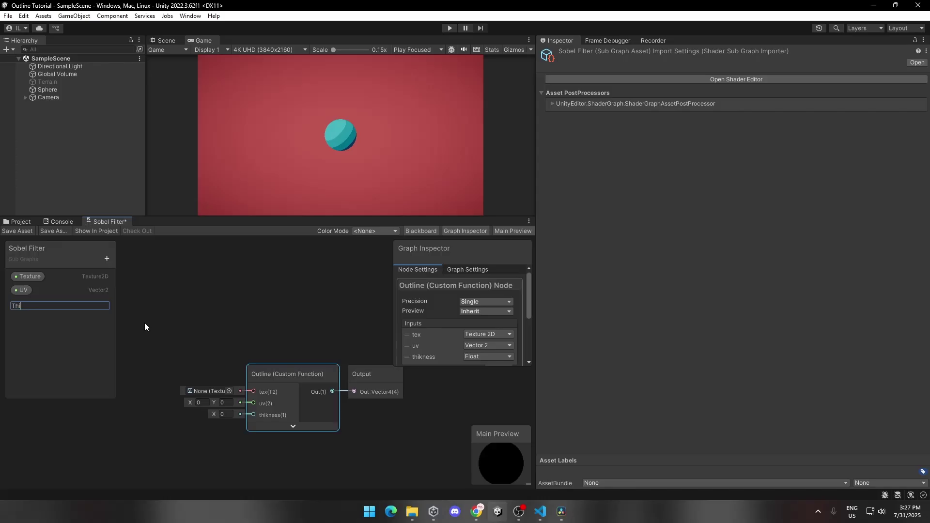
text(kness)
key(Return)
- Place Texture, UV and Thikness on the graph, connect them to tex, uv, thikness, and tidy the nodes
drag(23, 278, 249, 392)
click(23, 290)
drag(190, 392, 245, 403)
drag(30, 303, 89, 357)
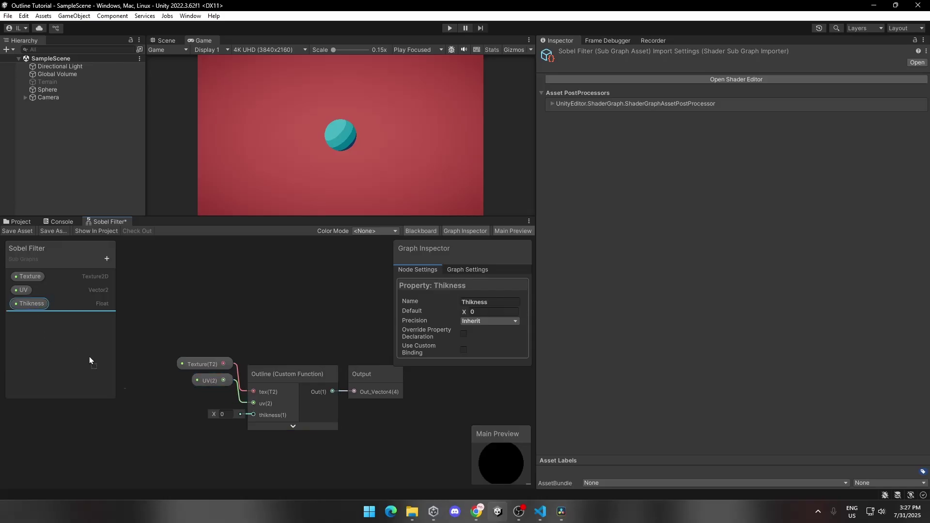
drag(198, 409, 252, 412)
click(213, 383)
key(space)
click(204, 385)
drag(204, 385, 206, 391)
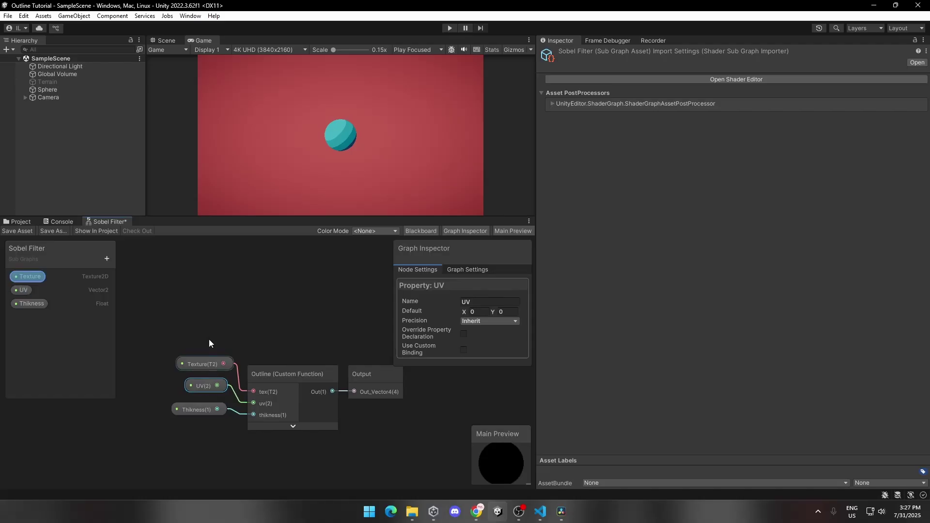
drag(399, 457, 176, 339)
drag(365, 373, 329, 347)
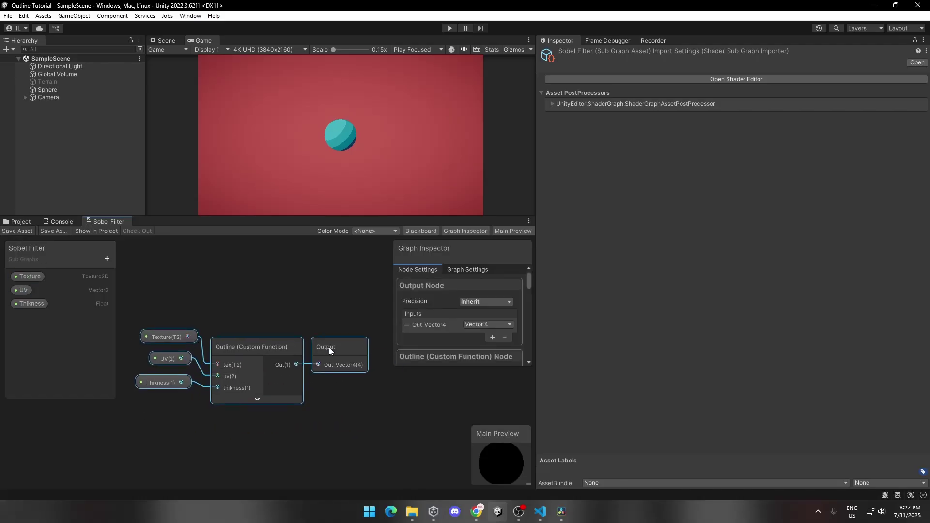
- Create a Shader Graph > URP > Fullscreen Shader Graph in Assets named 'Outline'
click(27, 223)
click(139, 289)
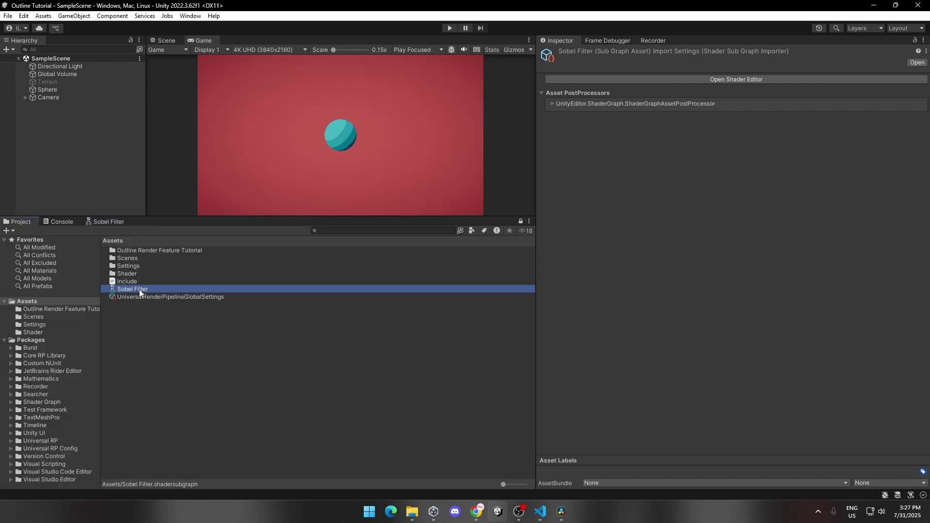
click(135, 312)
click(124, 290)
click(120, 312)
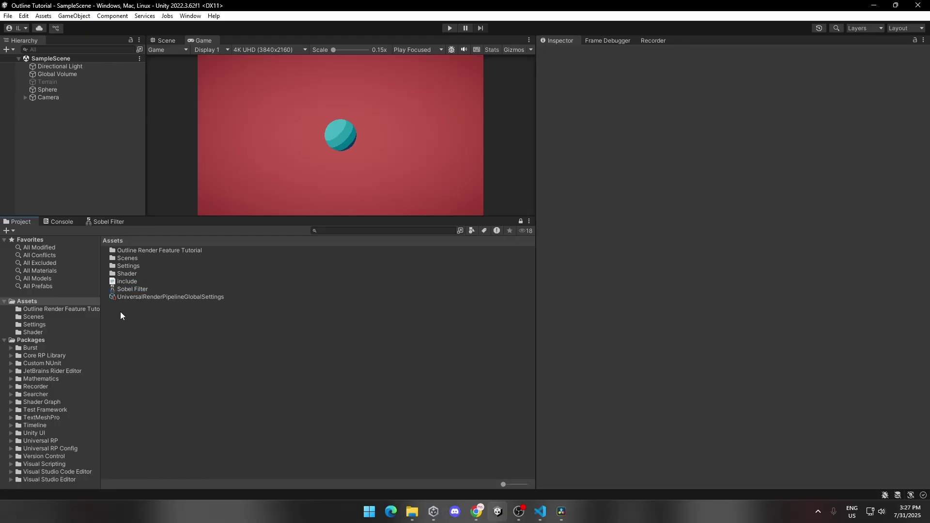
right_click(120, 312)
mouse_move(173, 35)
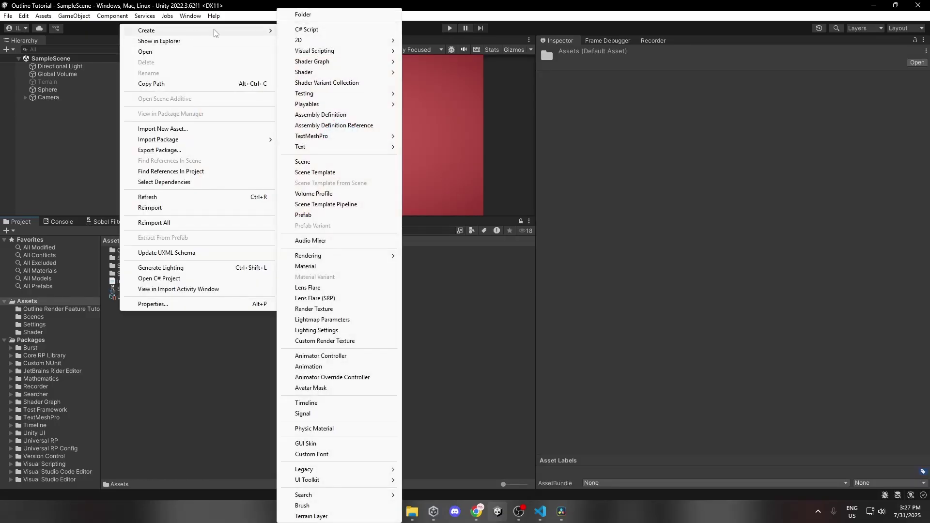
mouse_move(330, 65)
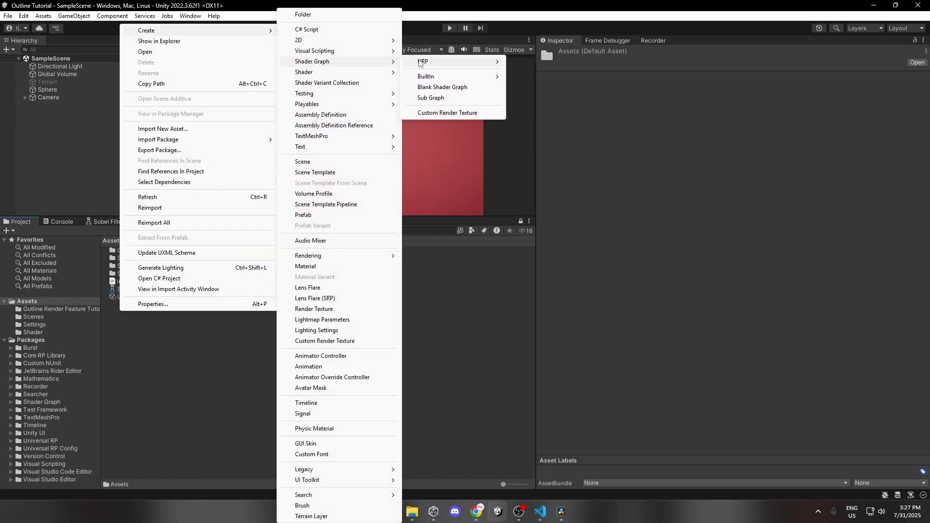
mouse_move(426, 62)
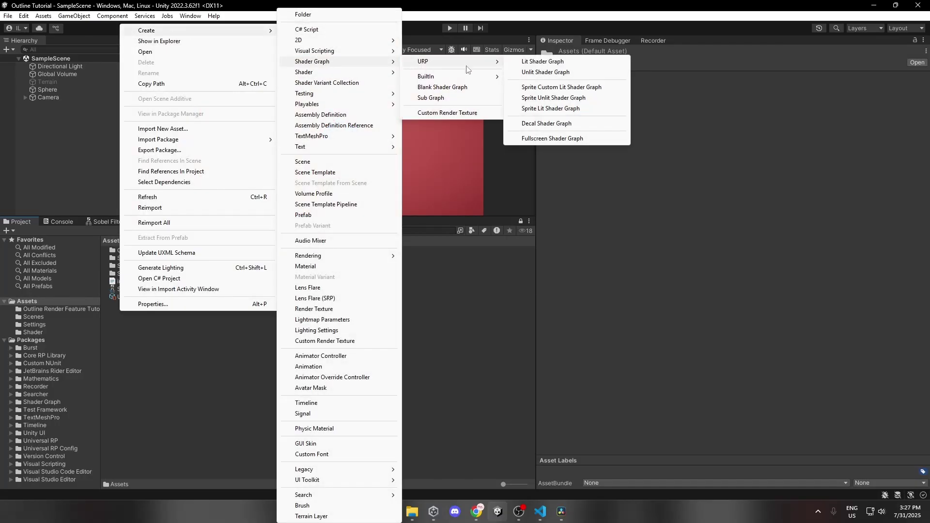
click(552, 139)
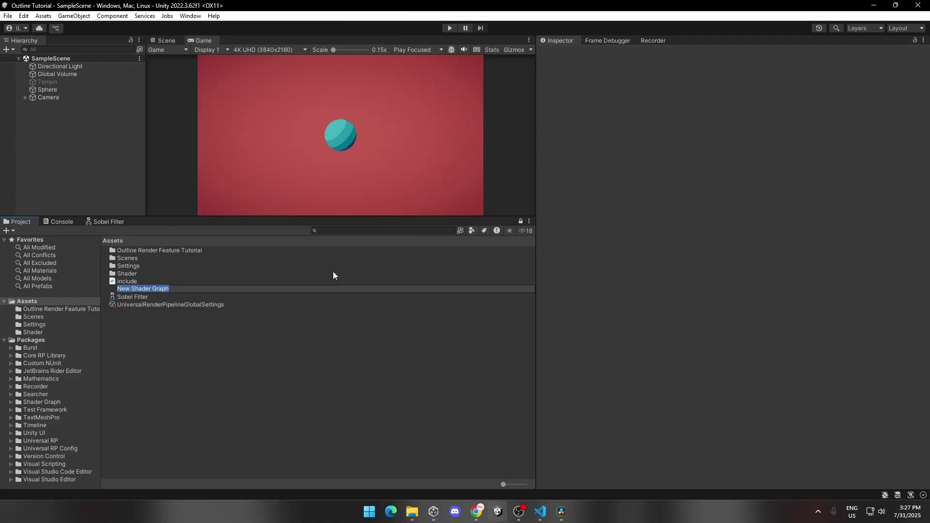
text(Outline)
key(Return)
click(147, 289)
key(Escape)
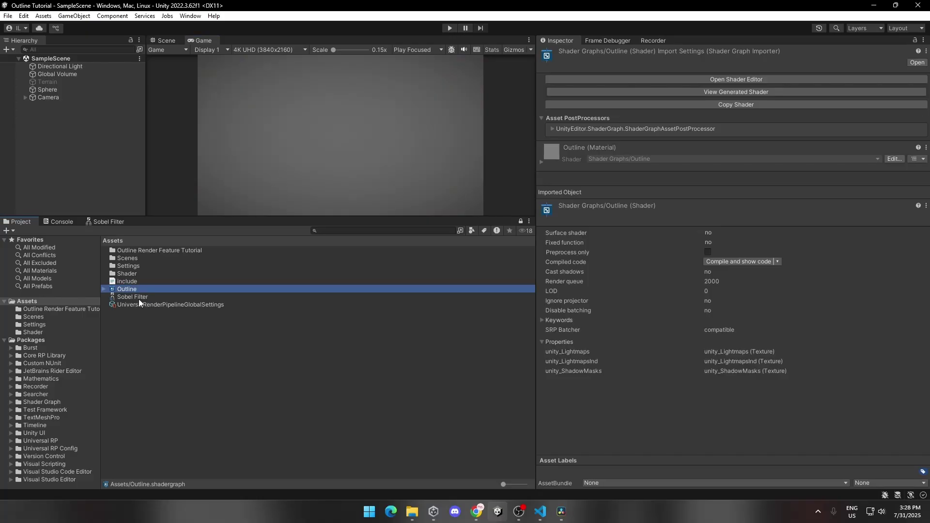
- Open the Outline graph and add a Color property 'OutlineColor' and Float property 'DepthThreshold'
double_click(136, 290)
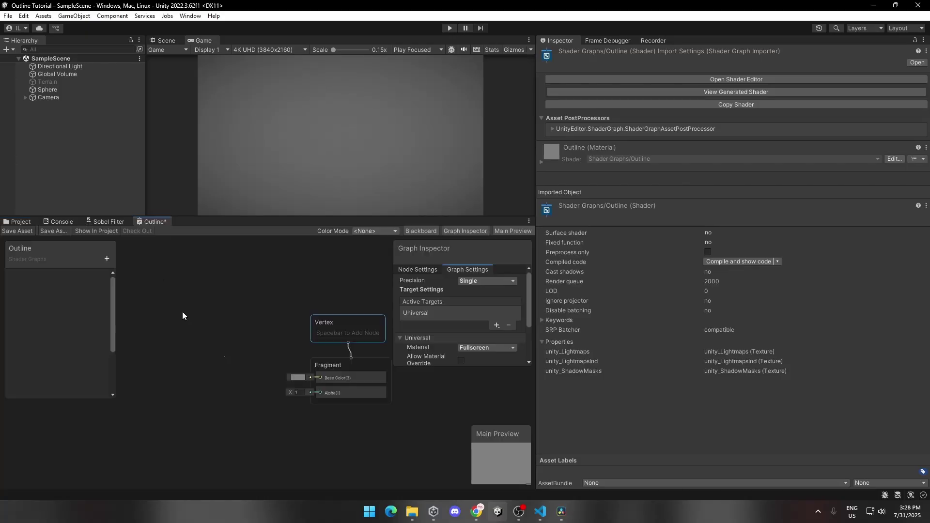
click(106, 259)
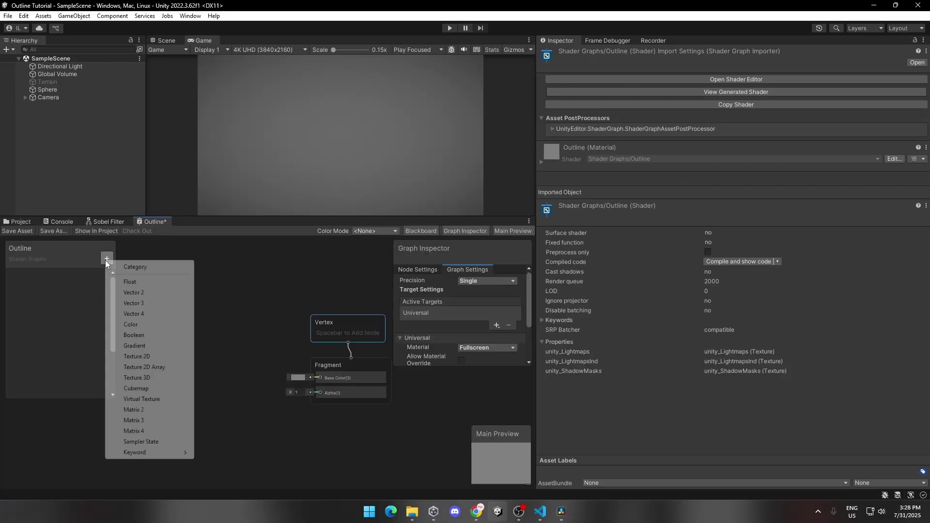
click(130, 324)
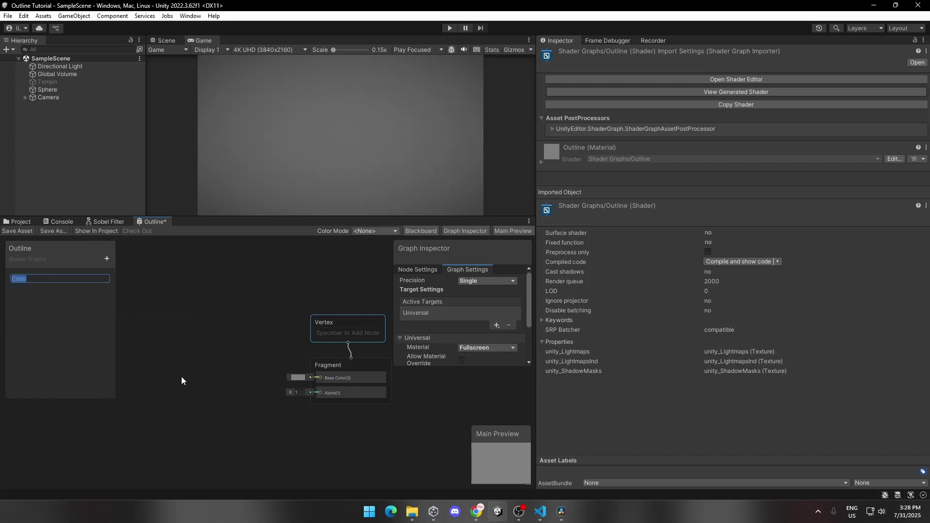
text(OutlineColor)
key(Return)
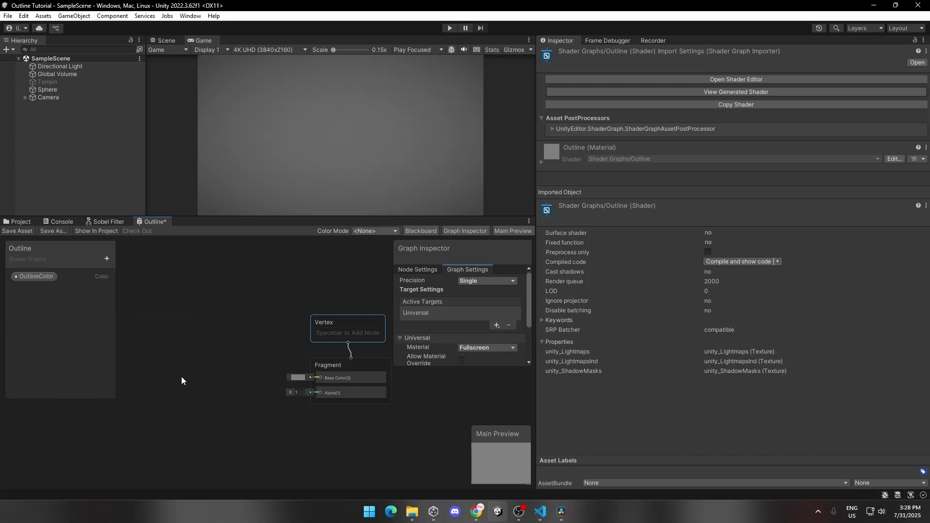
click(107, 261)
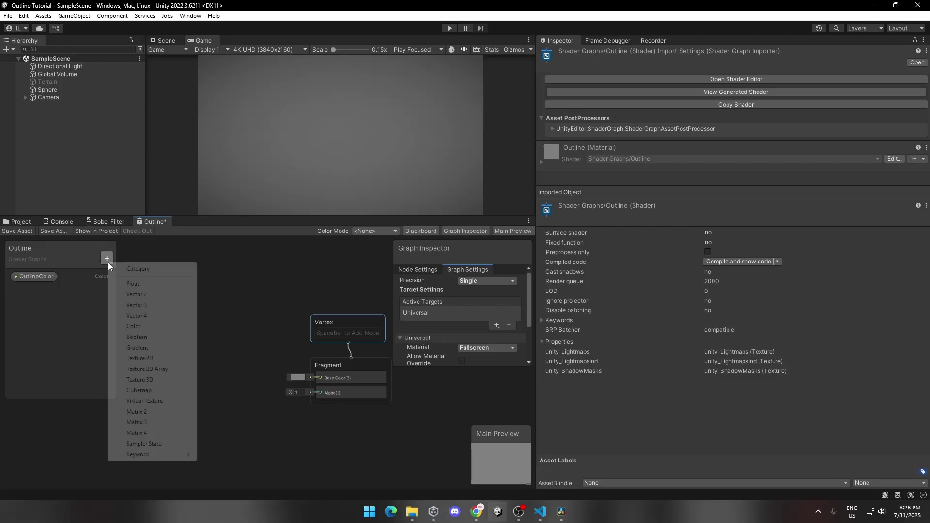
click(135, 284)
text(D)
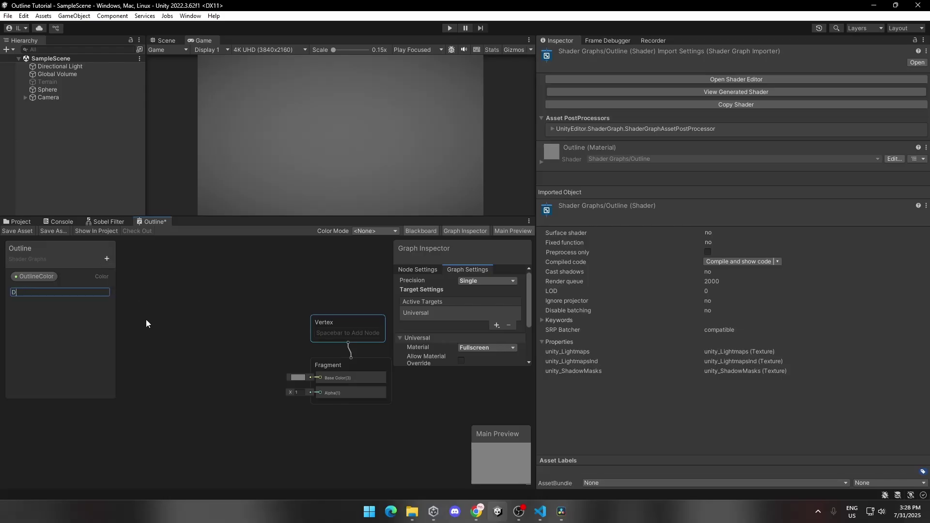
text(epthThreshold)
key(Return)
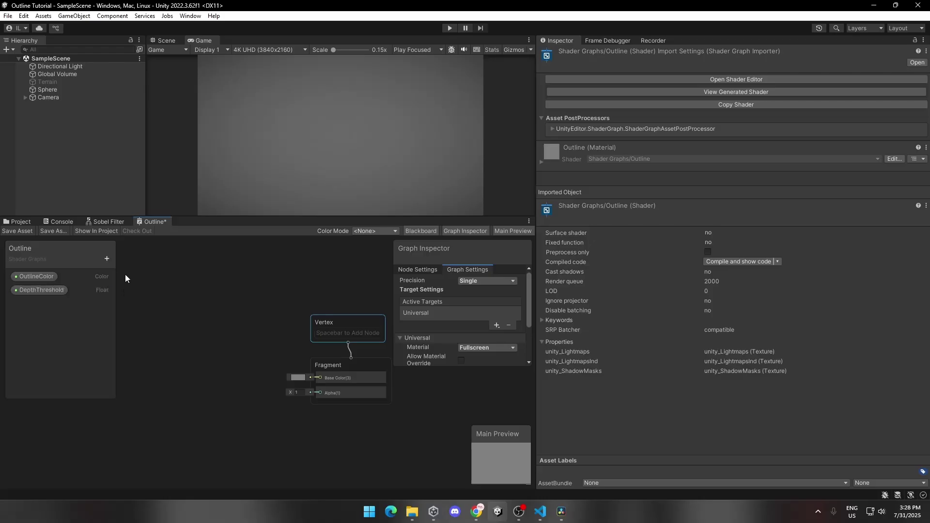
- Add a Float property 'NormalThreshold' and Texture2D properties 'Depth' and 'Normal'
click(106, 259)
click(131, 283)
text(NormalThreshold)
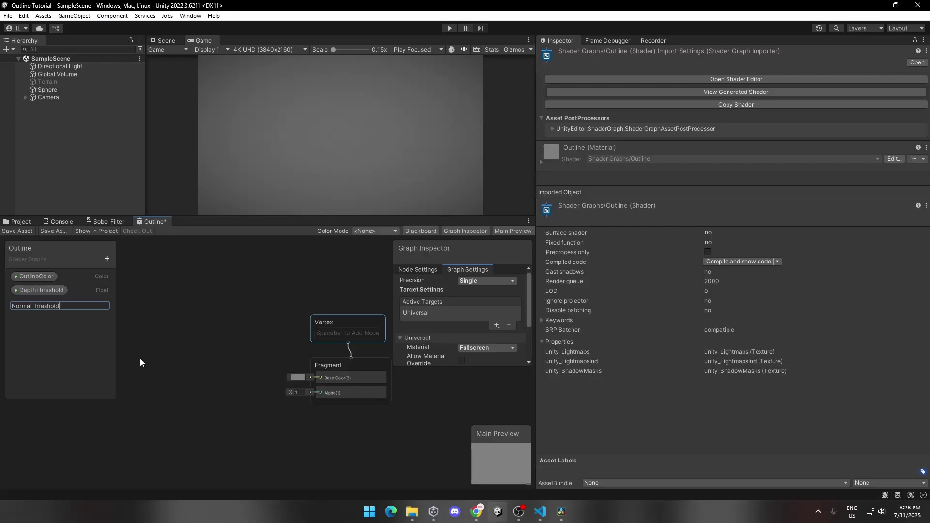
key(Return)
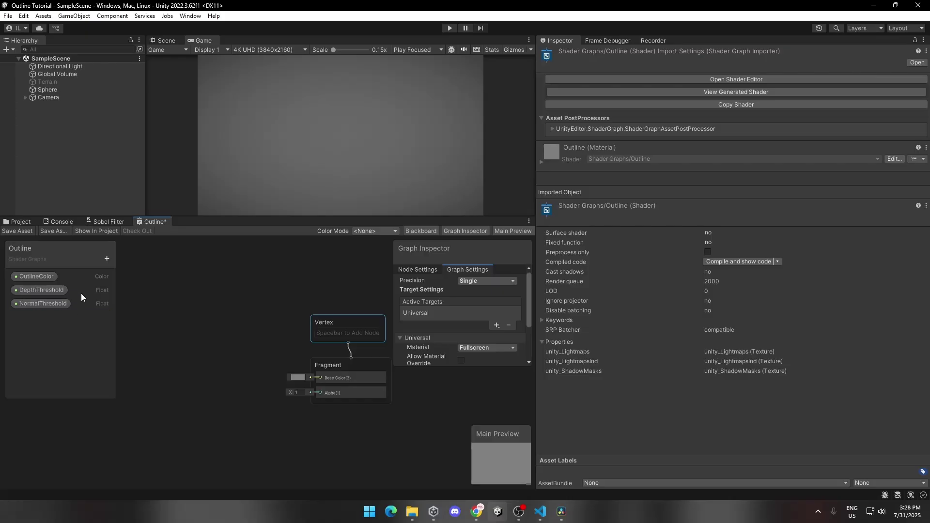
click(106, 259)
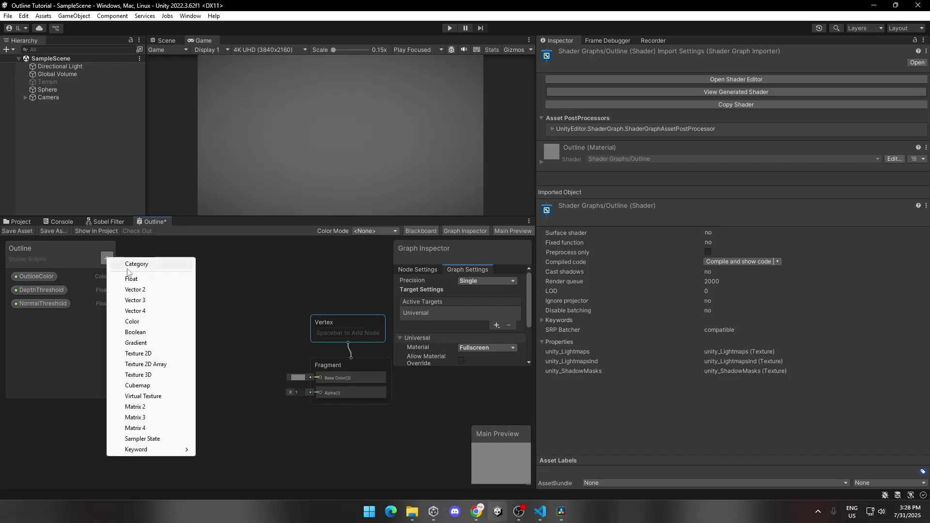
click(148, 353)
text(Depth)
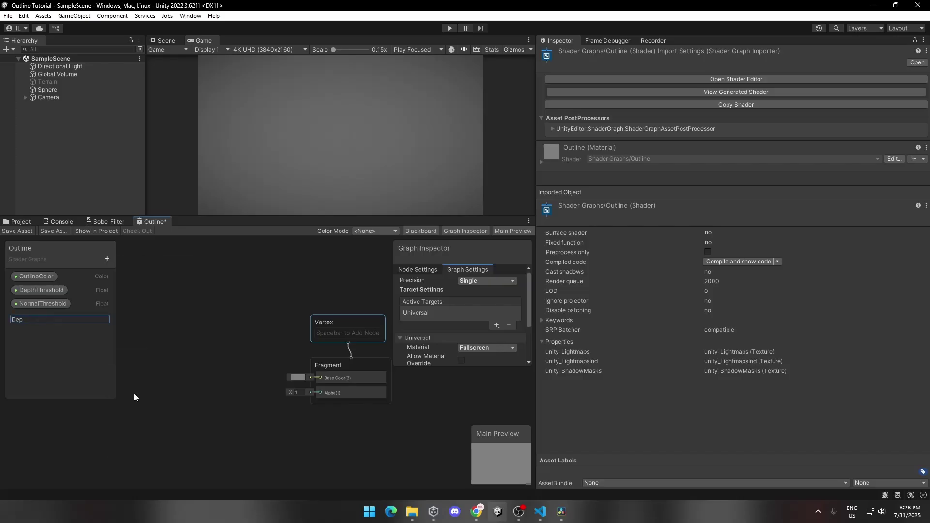
key(Return)
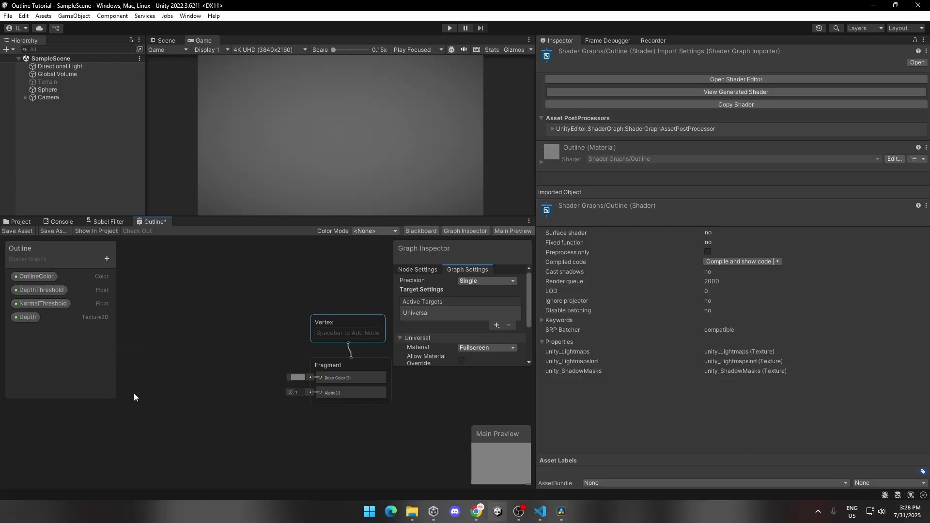
click(107, 259)
click(145, 356)
text(Normal)
key(Return)
scroll(182, 411, down, 2)
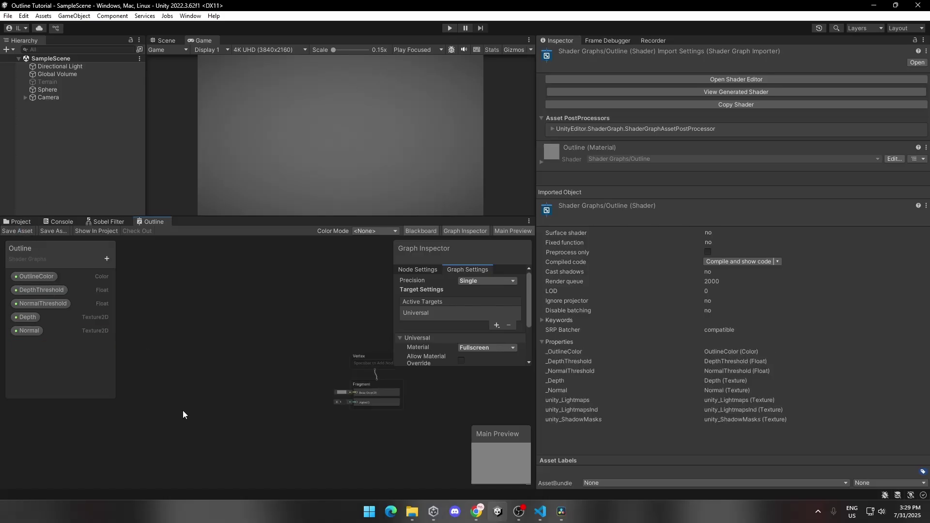
- Add a Sobel Filter sub graph node and place the Depth property to feed its texture input
key(space)
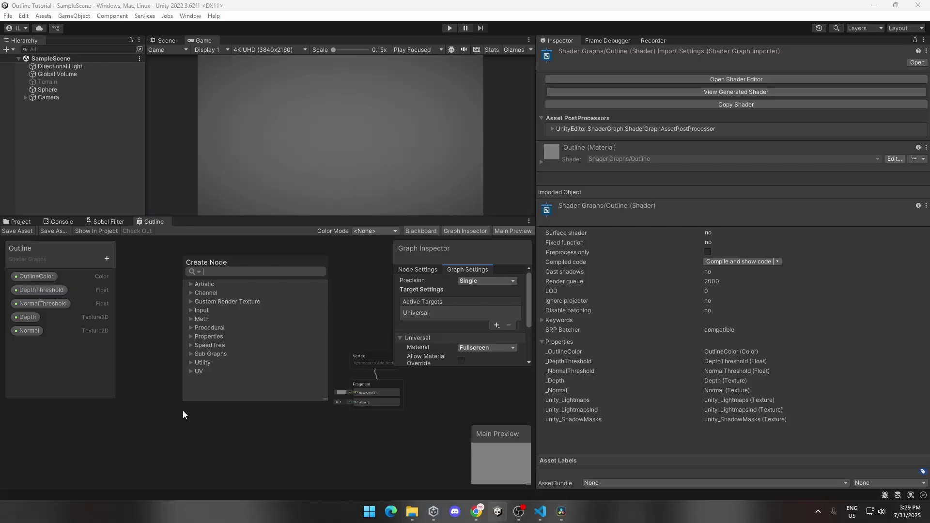
text(sobel)
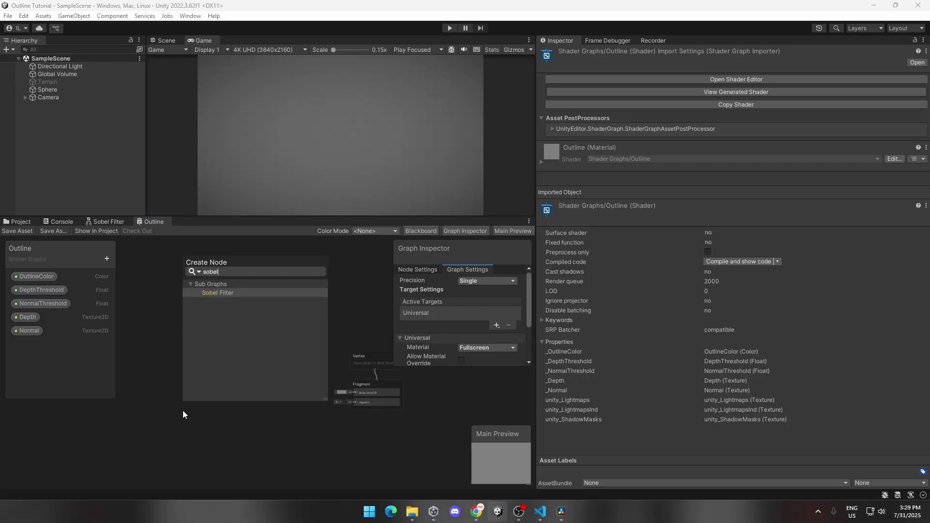
key(Return)
drag(204, 426, 222, 396)
click(242, 410)
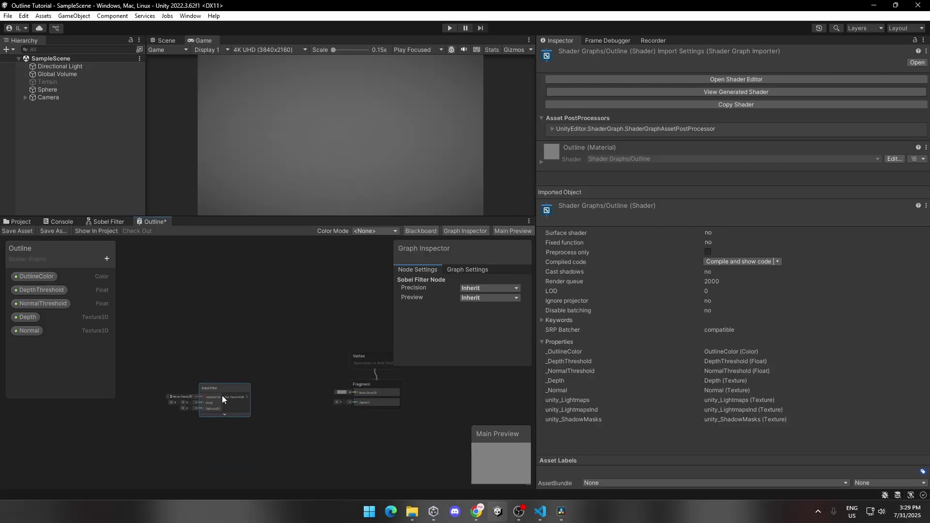
drag(25, 316, 245, 399)
scroll(173, 399, up, 3)
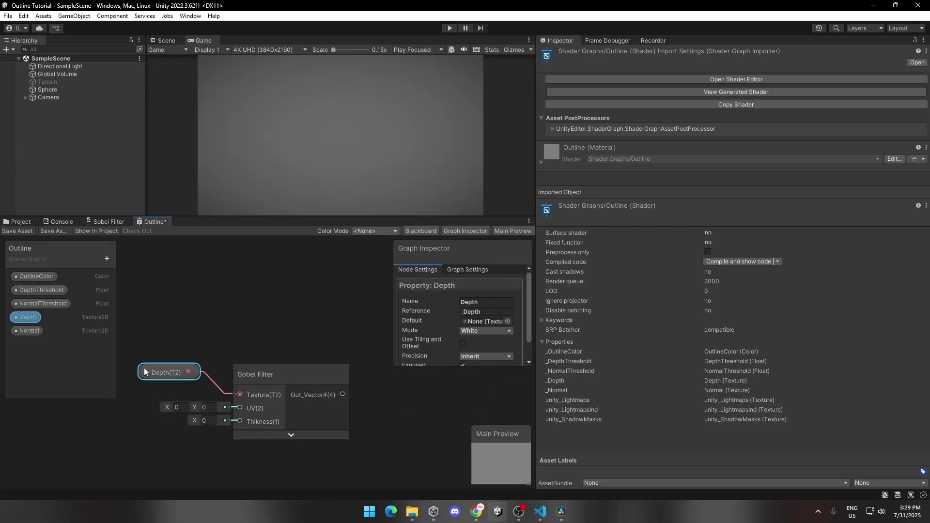
- Add a UV node and connect its output to the Sobel Filter's UV input
click(182, 455)
key(space)
text(uv)
key(Return)
drag(206, 463, 235, 403)
click(148, 448)
drag(160, 401, 190, 395)
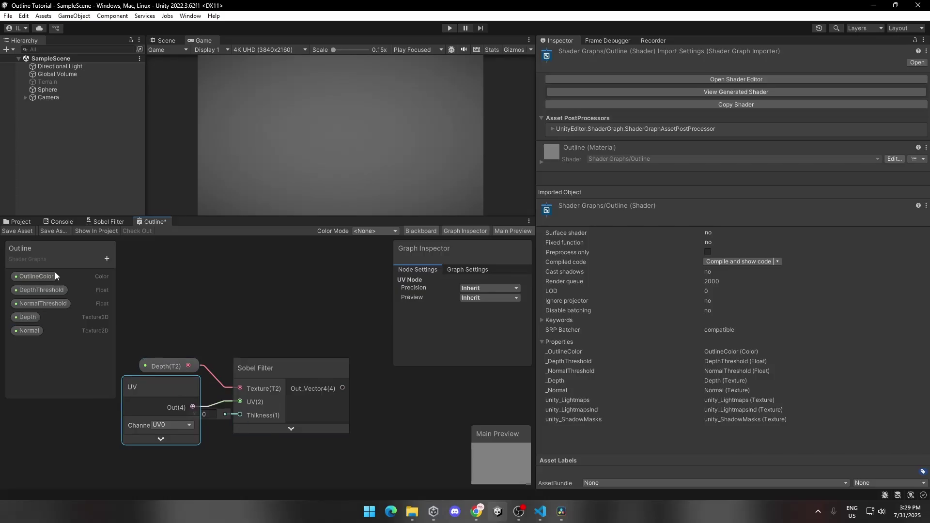
- Add a Float node set to .001 as the Sobel Filter's thickness
click(167, 461)
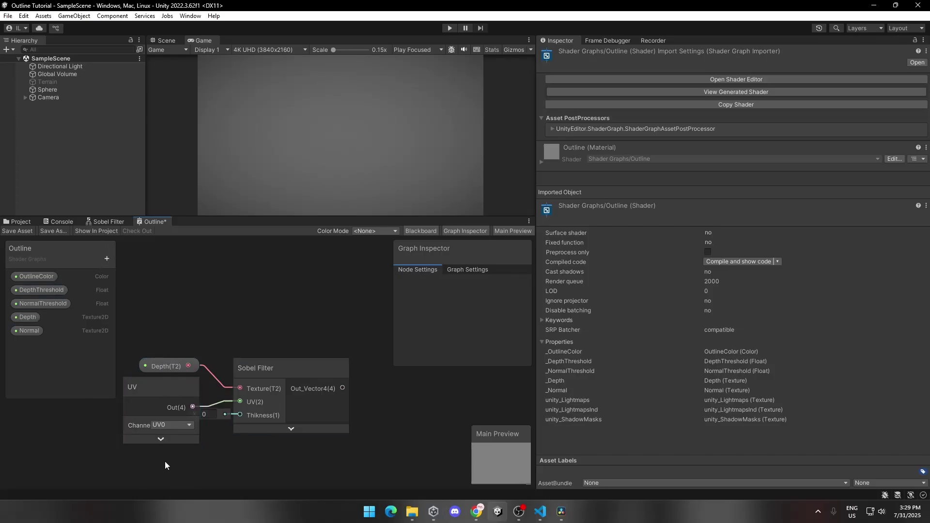
key(space)
text(floa)
key(Return)
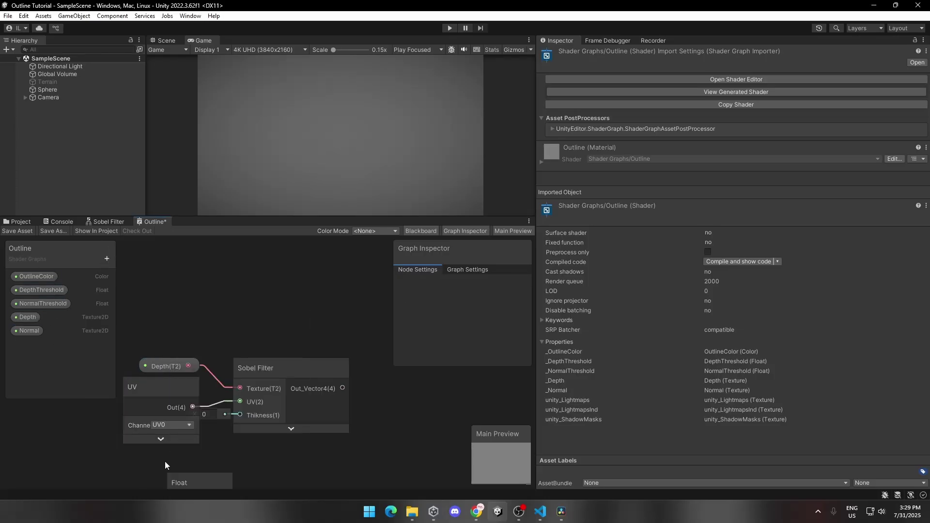
scroll(198, 435, down, 2)
drag(198, 469, 233, 382)
click(120, 436)
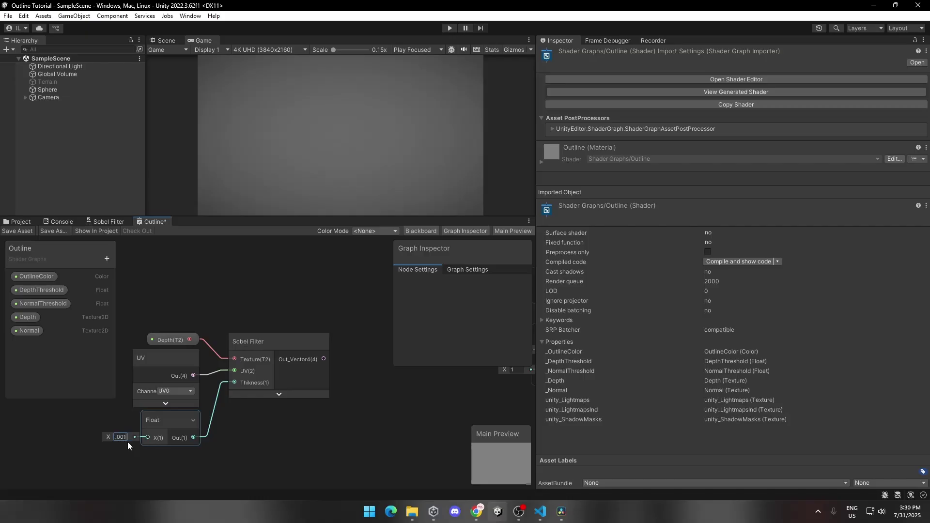
- Route the Sobel Filter output into Fragment Base Color and save the graph
click(6, 234)
drag(263, 346, 411, 367)
scroll(333, 411, down, 2)
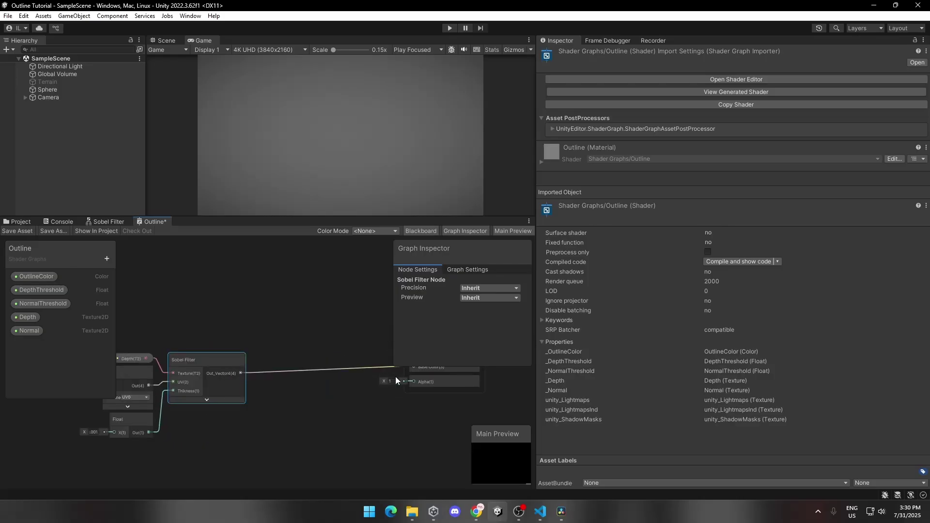
click(21, 231)
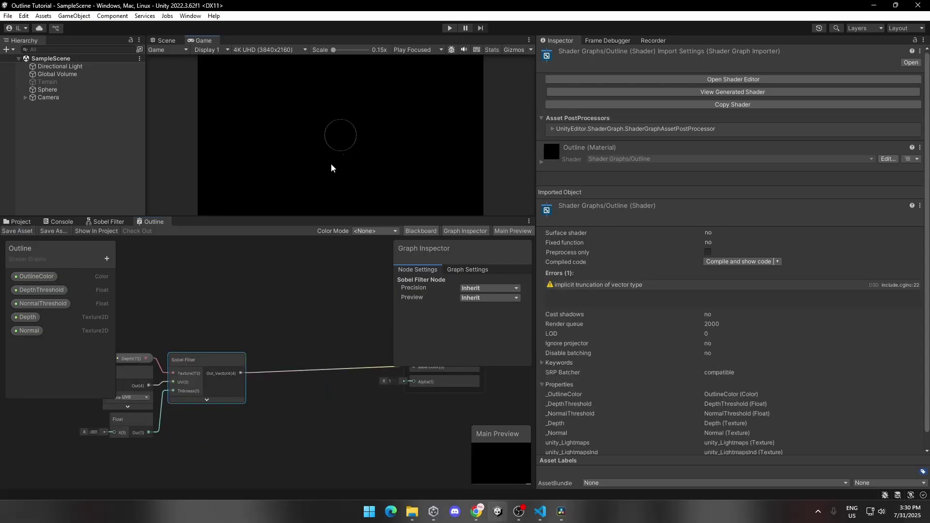
scroll(275, 415, down, 2)
click(401, 432)
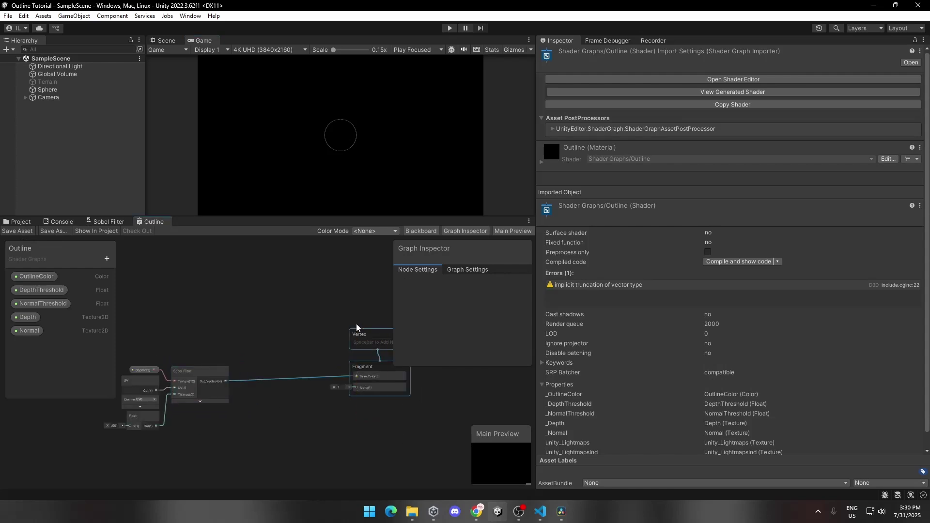
drag(360, 331, 376, 339)
click(182, 378)
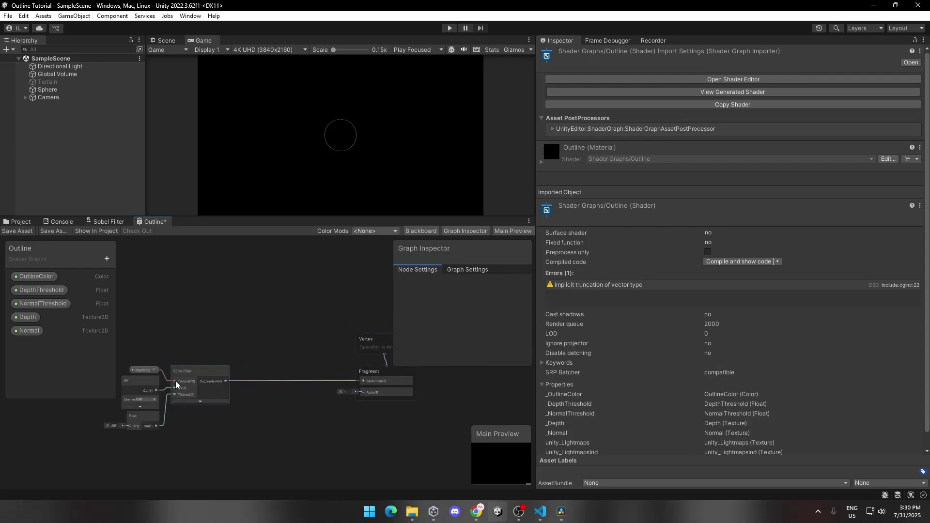
- Place the DepthThreshold property on the graph and feed it into a One Minus node
click(37, 293)
drag(38, 292, 202, 330)
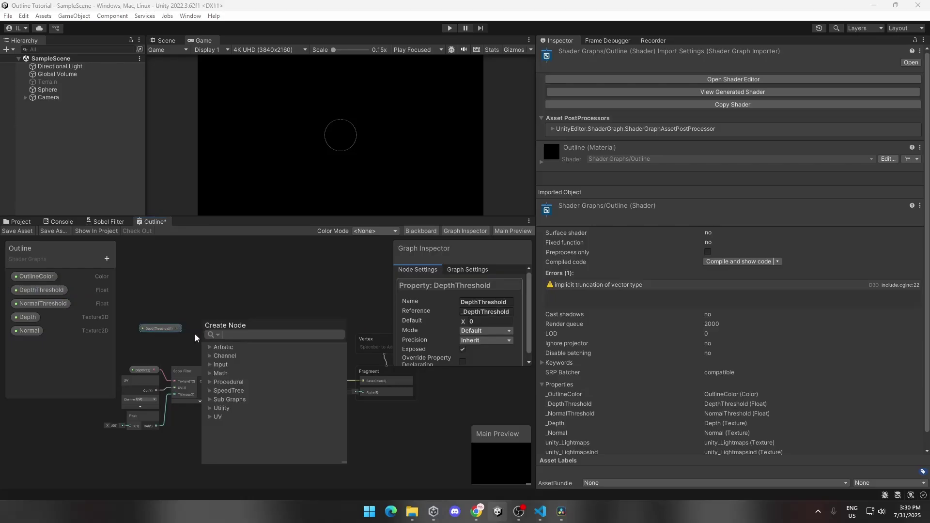
text(one)
key(Return)
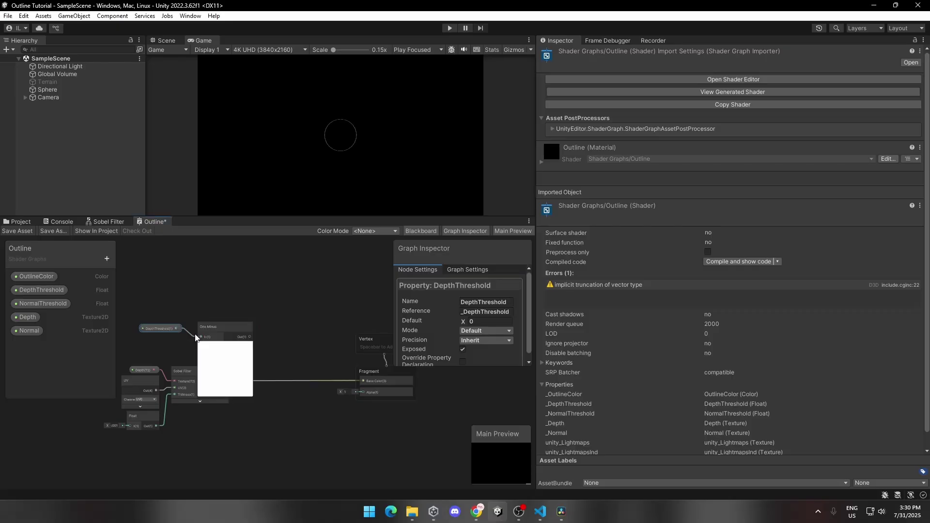
click(228, 345)
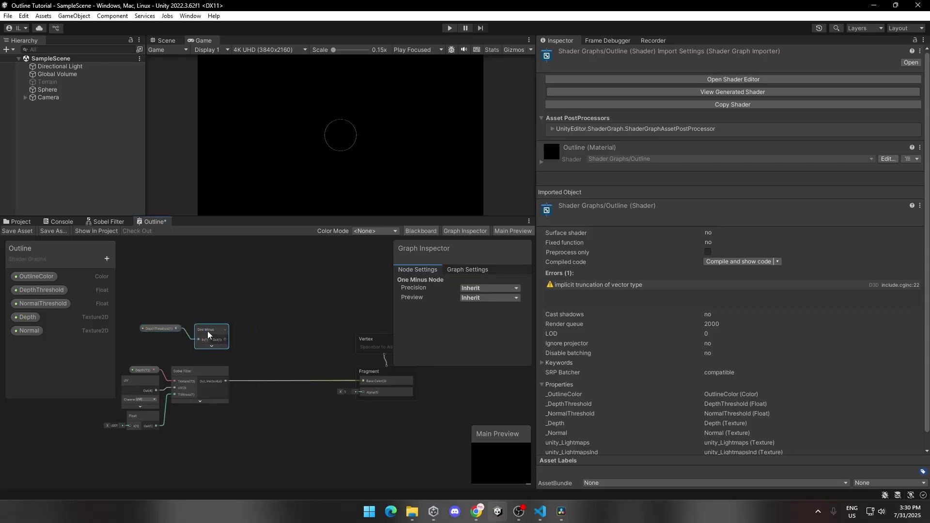
scroll(208, 334, up, 3)
- Add a Remap after One Minus with input minimum 0 and output range 0.005 to 10
drag(213, 321, 268, 324)
text(re)
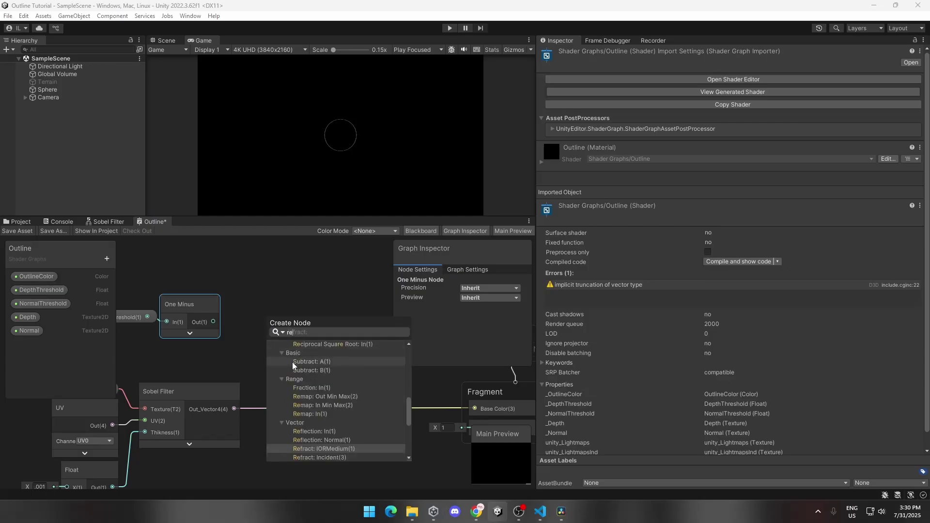
text(map)
key(Down)
key(Return)
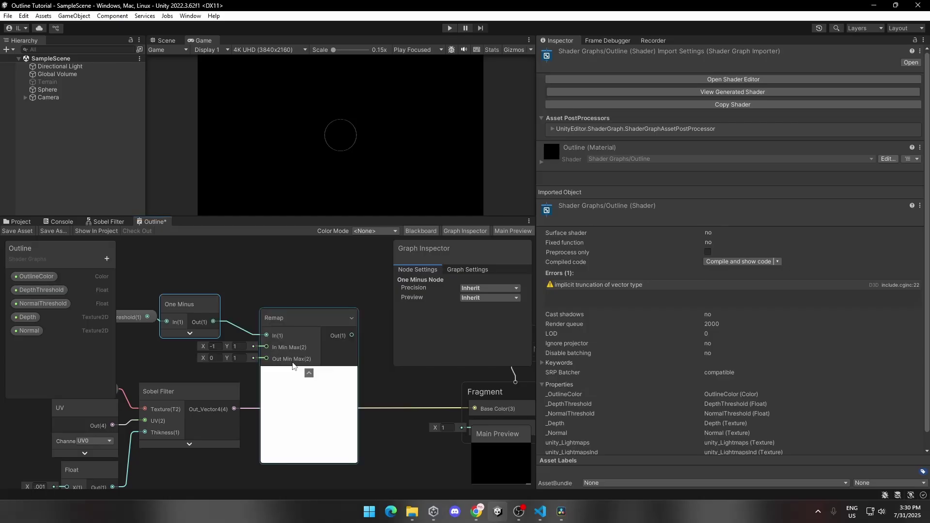
click(213, 347)
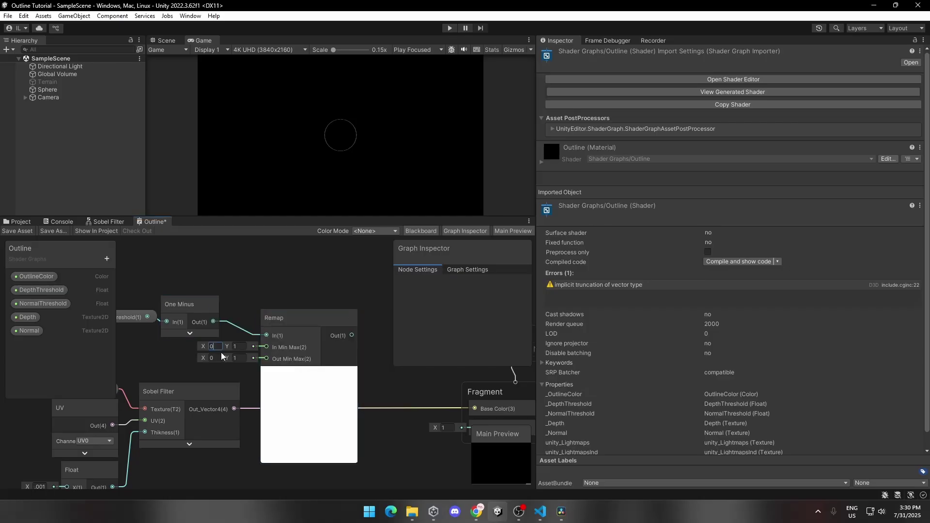
text(0)
click(220, 358)
text(0.00)
text(5)
click(241, 358)
text(10)
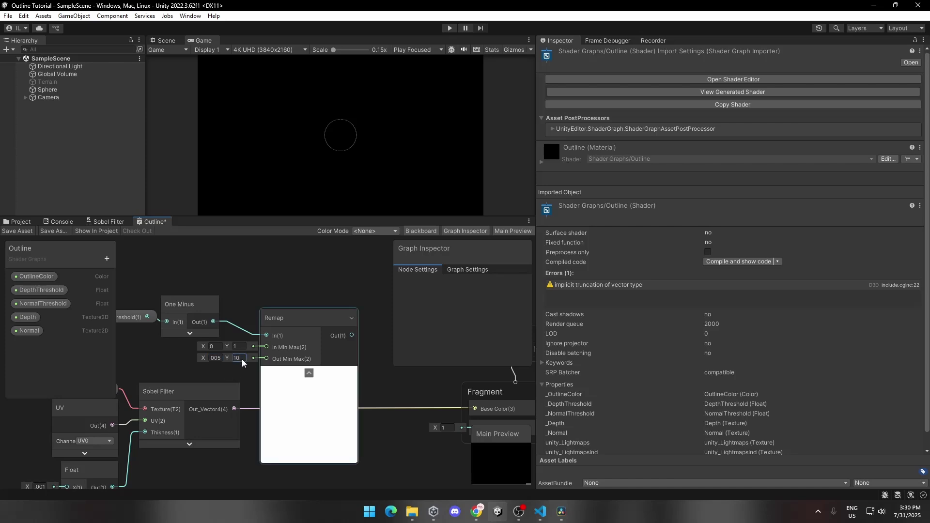
click(309, 373)
drag(298, 321, 273, 318)
- Add a Step node fed by the Sobel Filter, use the Remap as its edge, and save
scroll(295, 419, down, 2)
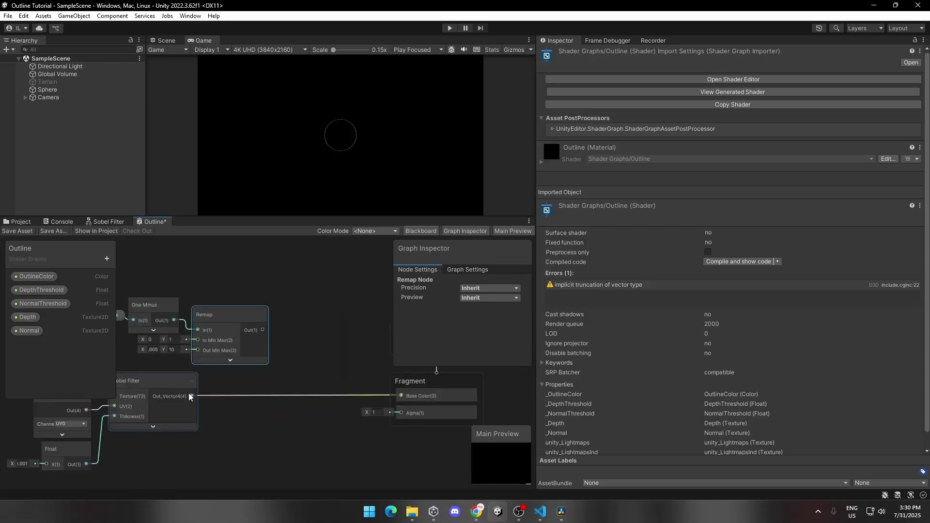
key(space)
text(step)
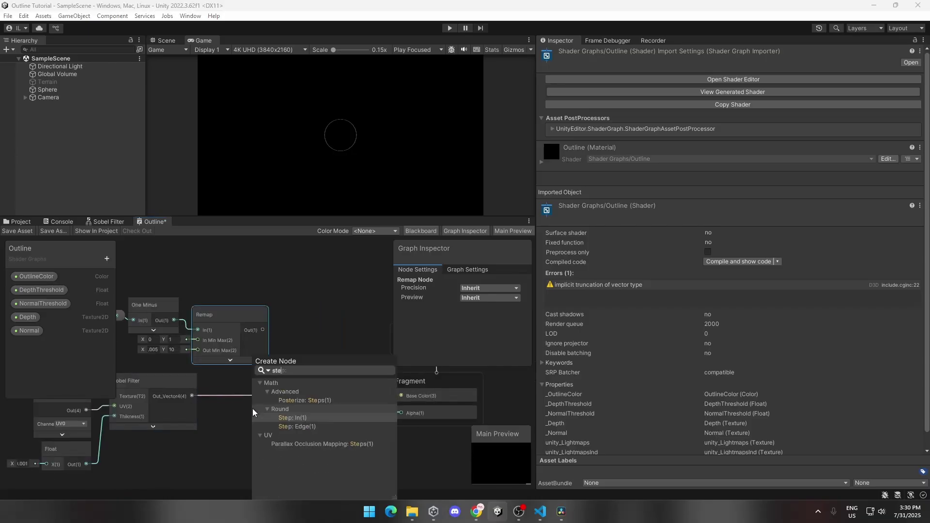
click(292, 417)
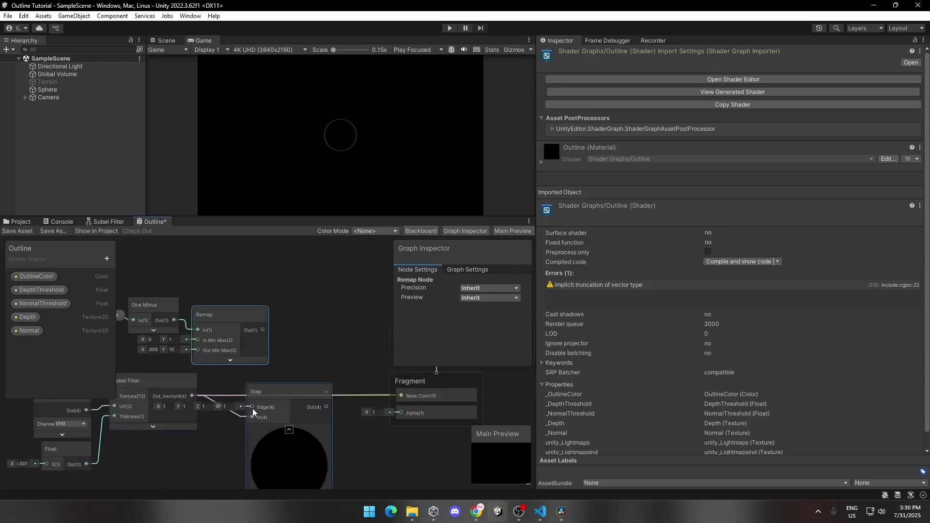
click(289, 429)
drag(292, 412, 401, 396)
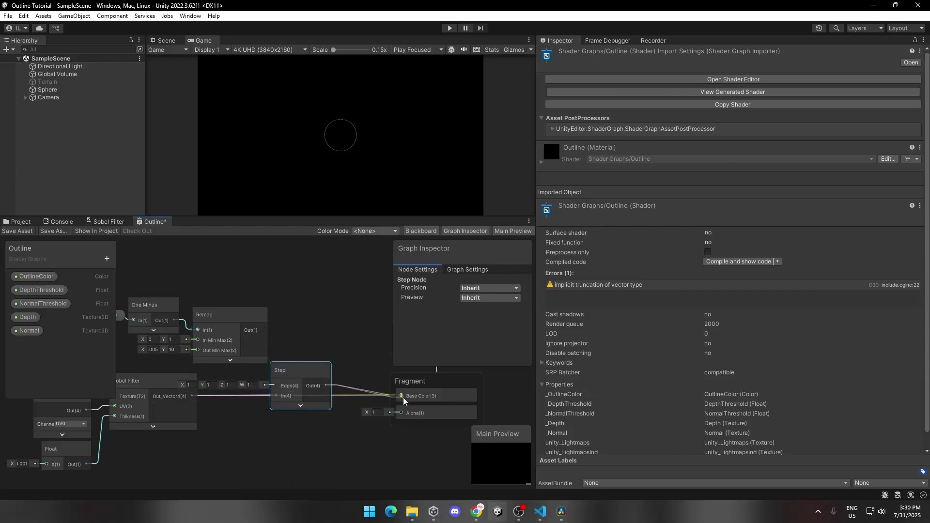
drag(263, 330, 295, 373)
click(19, 232)
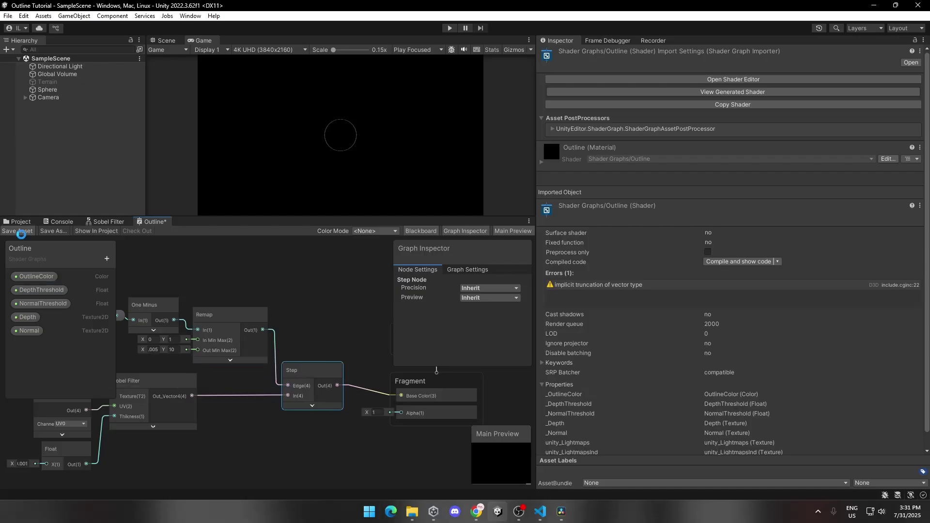
- Raise the Global Volume's Outline Depth Threshold slider to 1
click(60, 76)
drag(714, 265, 916, 285)
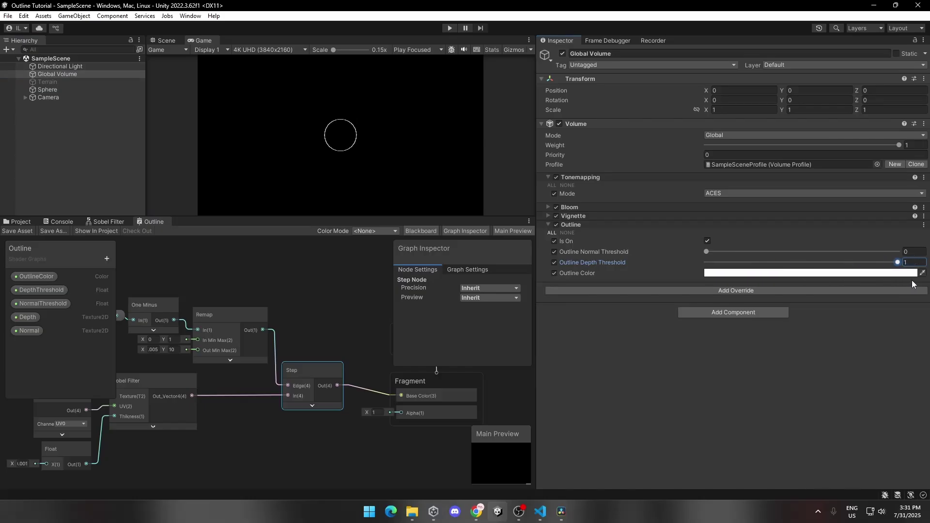
scroll(301, 396, down, 5)
drag(217, 395, 272, 418)
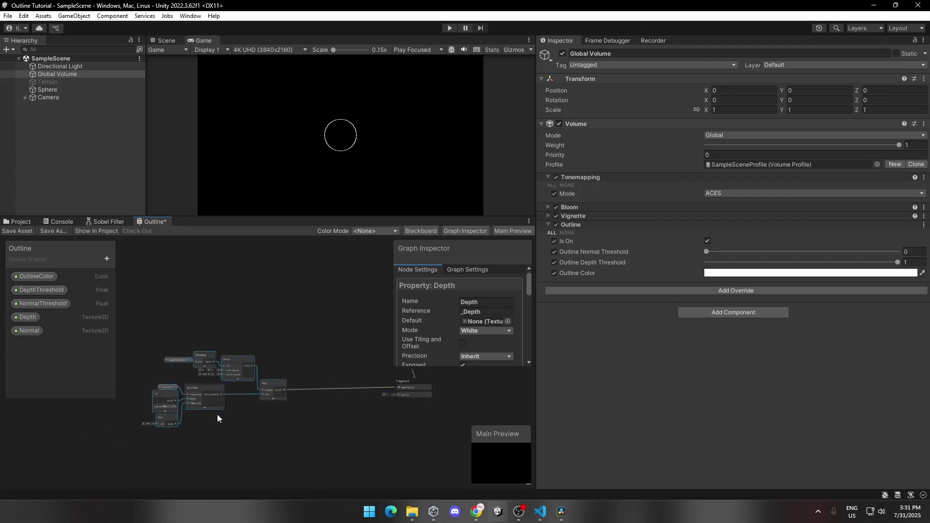
- Group the selected depth nodes (Ctrl+G) under the title 'Depth Outline' and frame the graph
key(ctrl+g)
scroll(165, 351, up, 5)
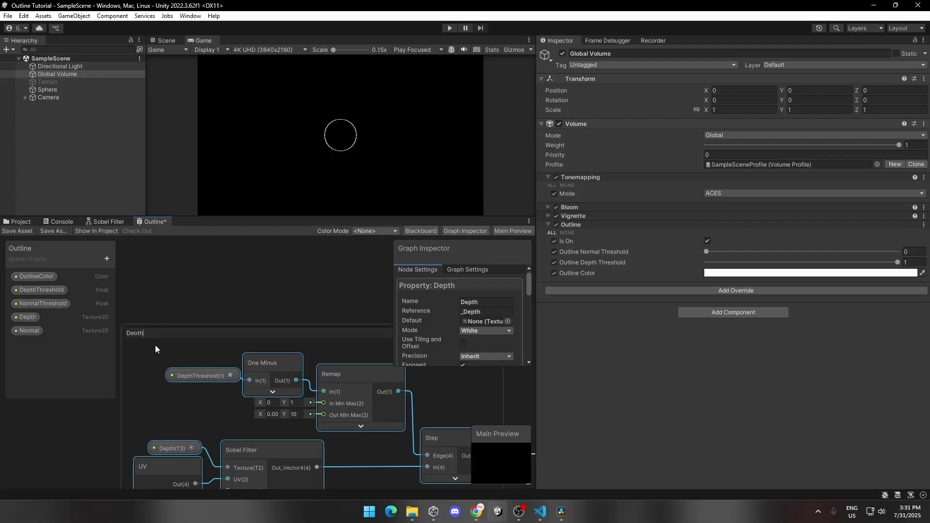
text(Depth Outline)
key(Return)
scroll(155, 345, down, 5)
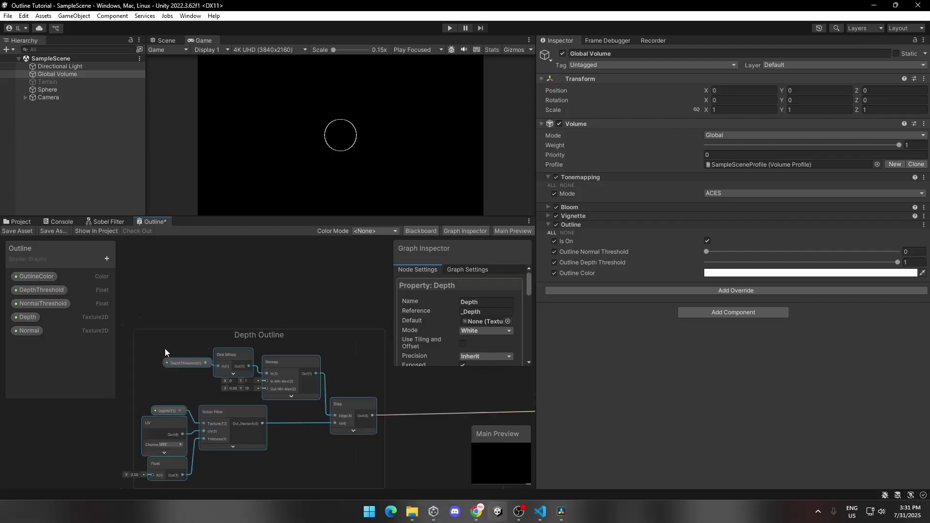
click(161, 391)
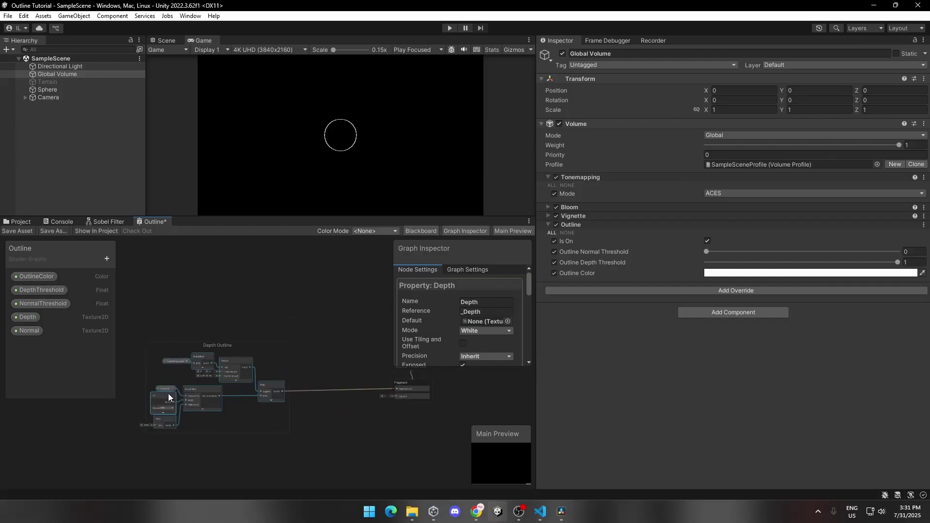
scroll(207, 347, up, 2)
mouse_move(196, 345)
mouse_down()
mouse_move(185, 342)
mouse_move(197, 343)
mouse_up()
key(a)
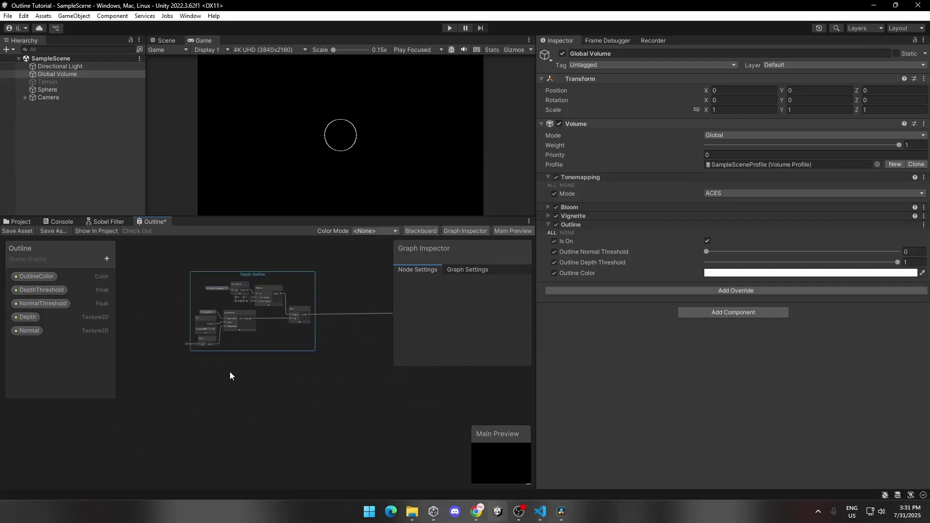
click(230, 371)
scroll(230, 371, up, 1)
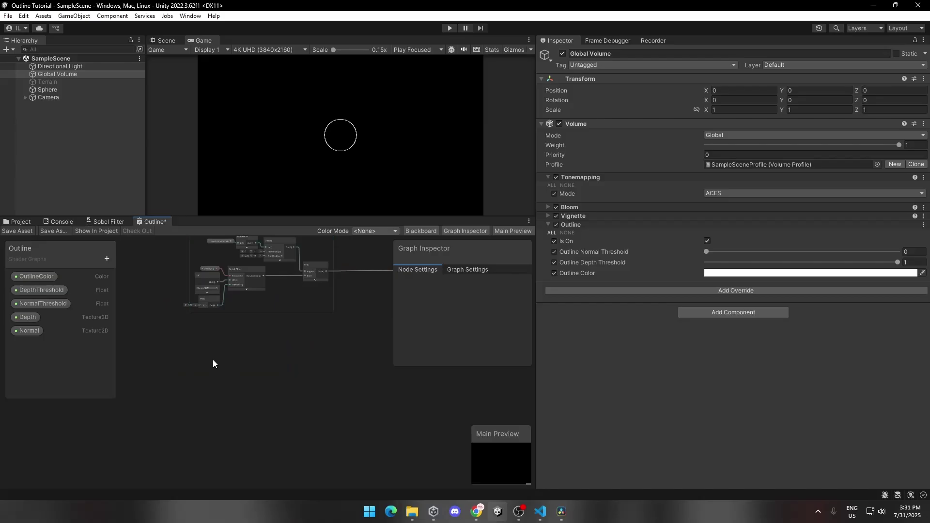
- Place the Normal texture property and feed it into a new Sobel Filter node
click(27, 333)
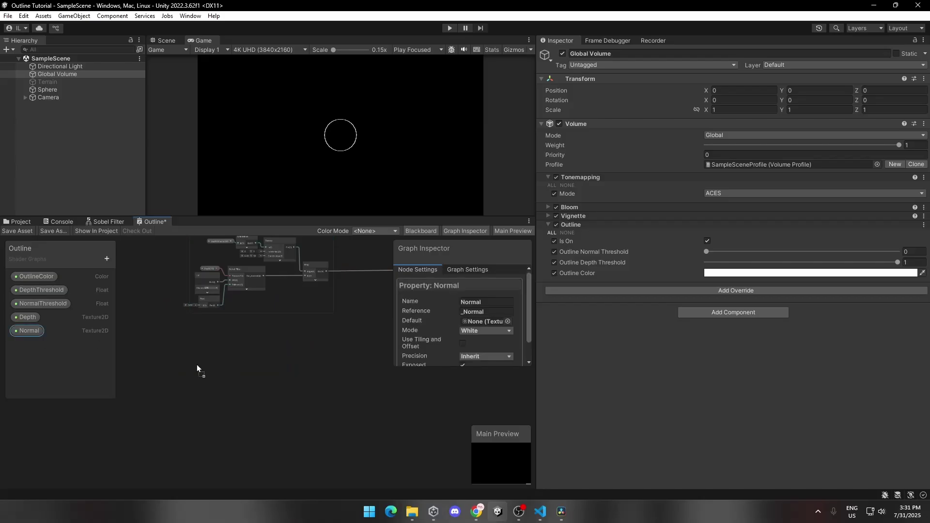
scroll(204, 367, up, 3)
click(286, 386)
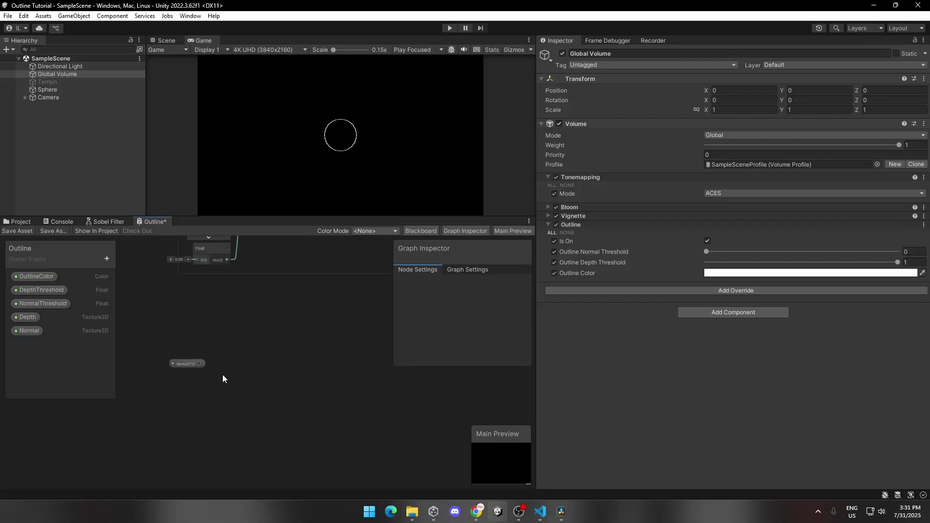
key(space)
text(sobel)
key(Return)
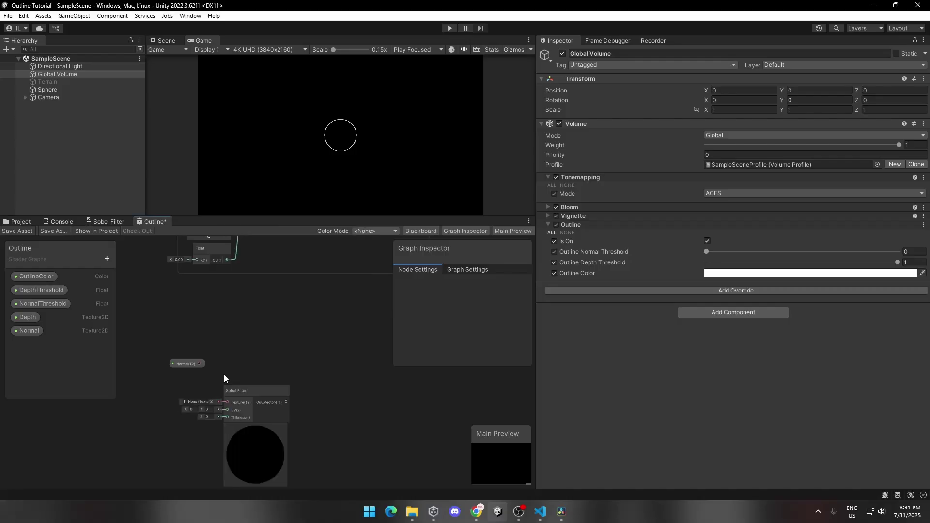
drag(251, 396, 257, 368)
scroll(181, 364, up, 3)
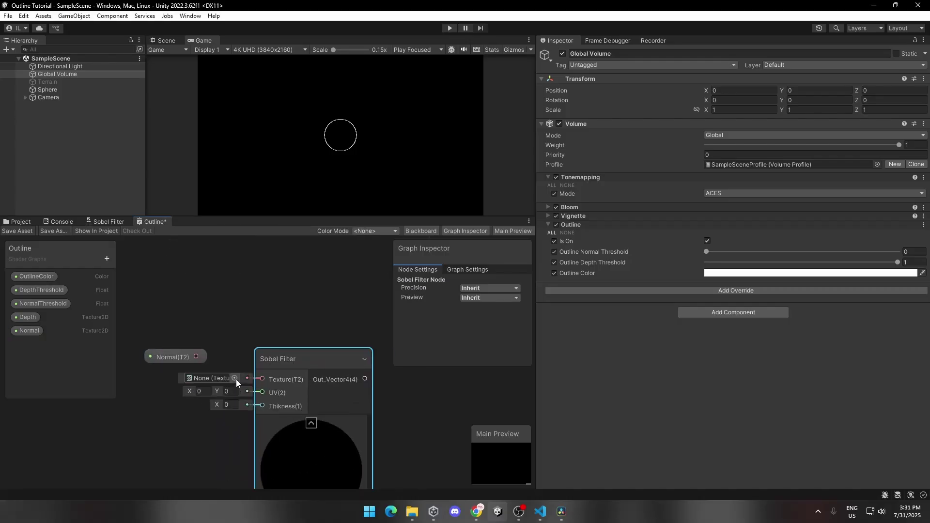
click(311, 423)
drag(196, 357, 267, 380)
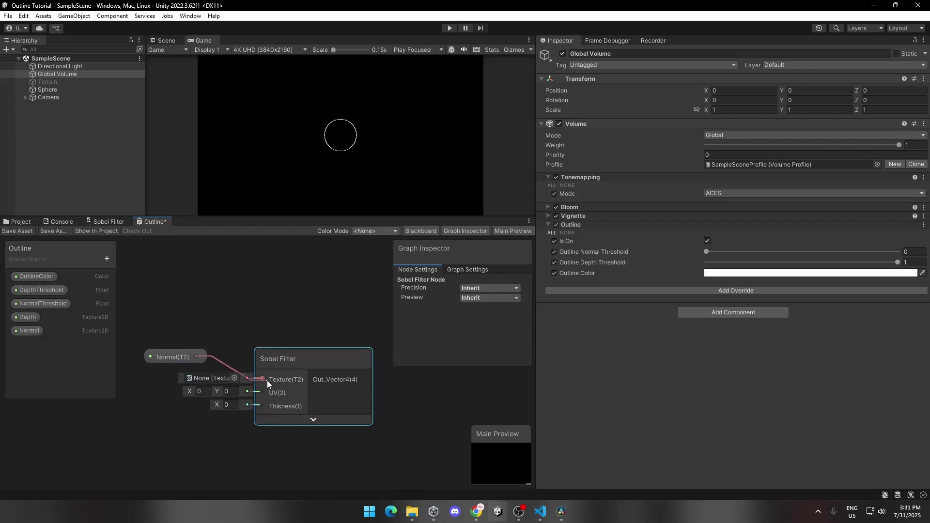
- Add a UV node beside the new Sobel Filter
key(space)
text(uv)
key(Return)
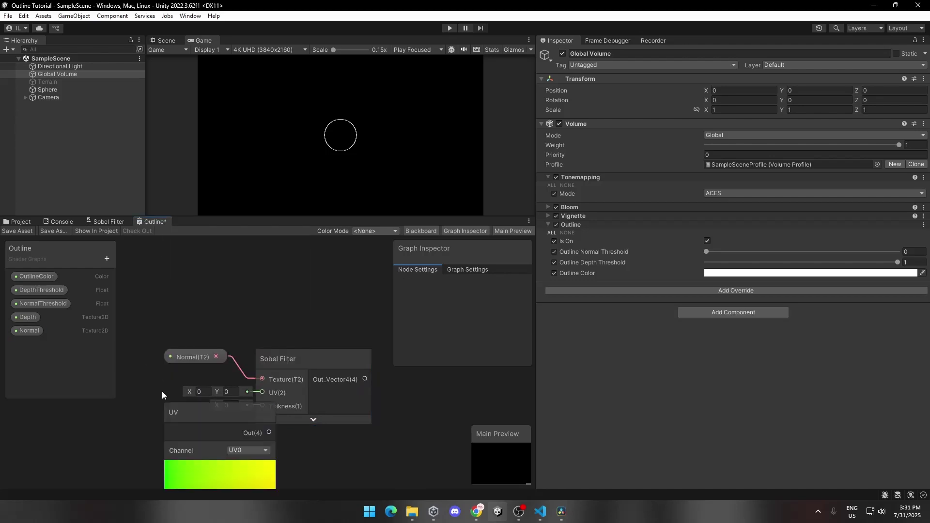
click(223, 483)
drag(219, 437, 291, 371)
click(180, 378)
click(165, 453)
- Add a .001 Float as the normal Sobel thickness and save the graph
key(space)
text(floa)
key(Return)
drag(194, 456, 257, 379)
click(130, 435)
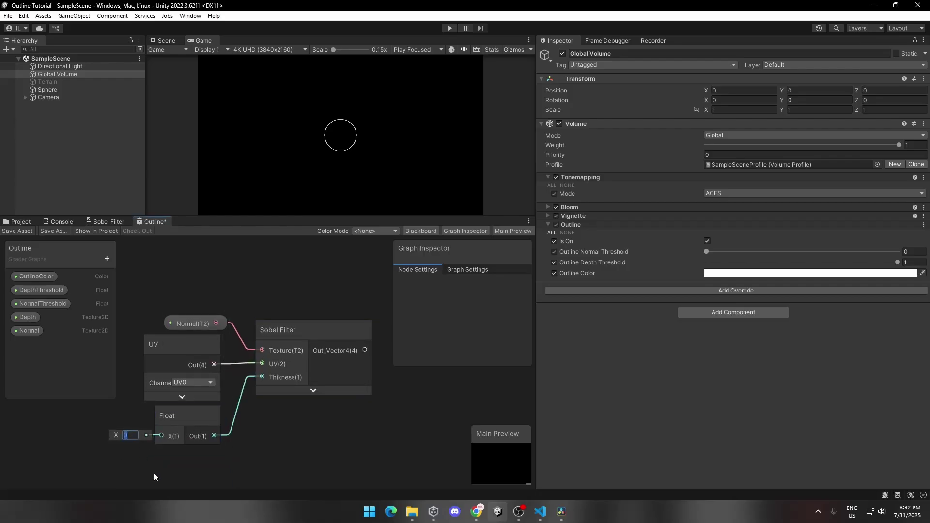
text(.001)
key(ctrl+s)
scroll(343, 436, down, 2)
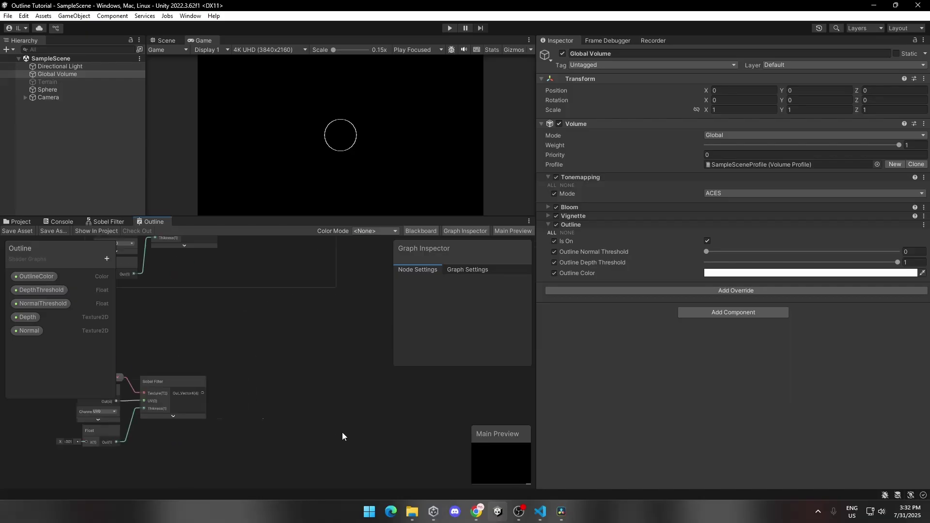
- Connect the normal Sobel output to Base Color and save to preview it
scroll(343, 437, down, 3)
drag(362, 301, 269, 386)
scroll(183, 402, up, 3)
drag(205, 394, 323, 404)
click(16, 232)
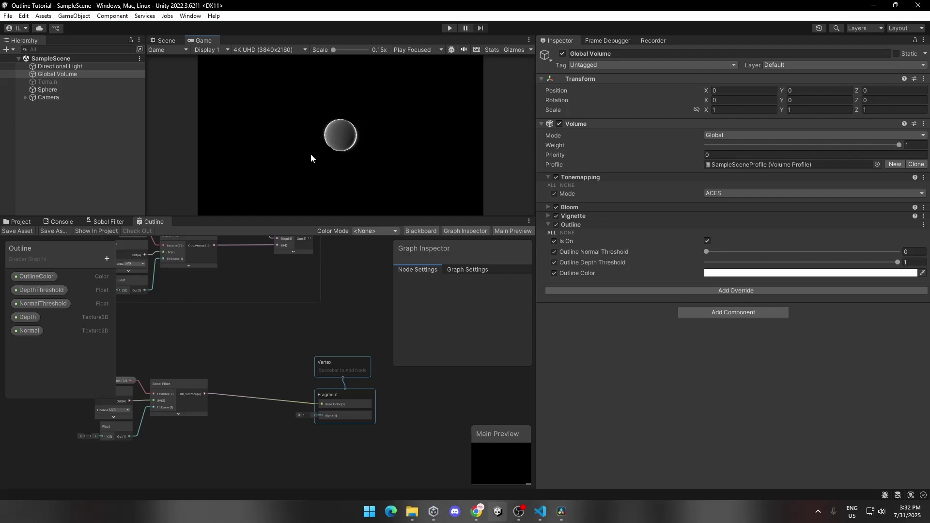
- Delete the Sobel-to-Base Color link and pull a new connection from the Sobel output
drag(336, 364, 355, 350)
click(231, 382)
click(206, 394)
key(Delete)
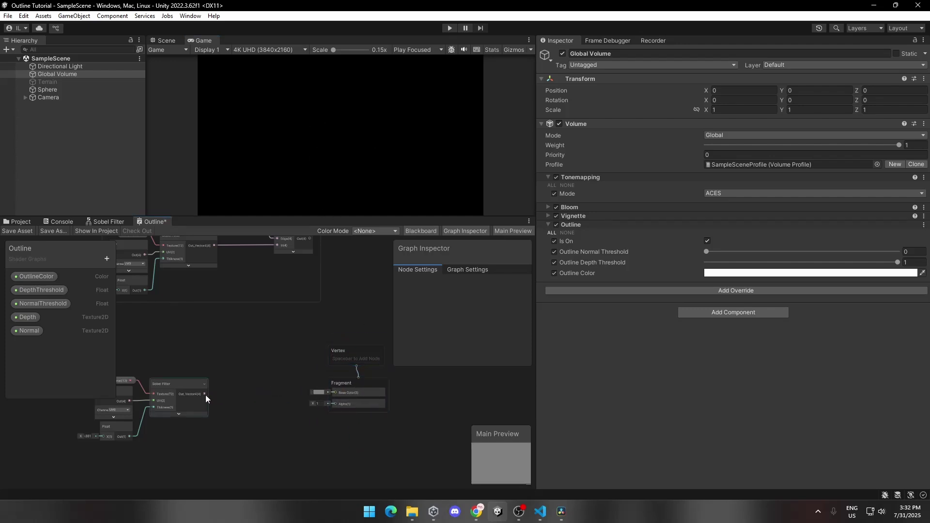
drag(235, 393, 235, 393)
- Add a Step after the normal Sobel output and connect it to Base Color
text(ste)
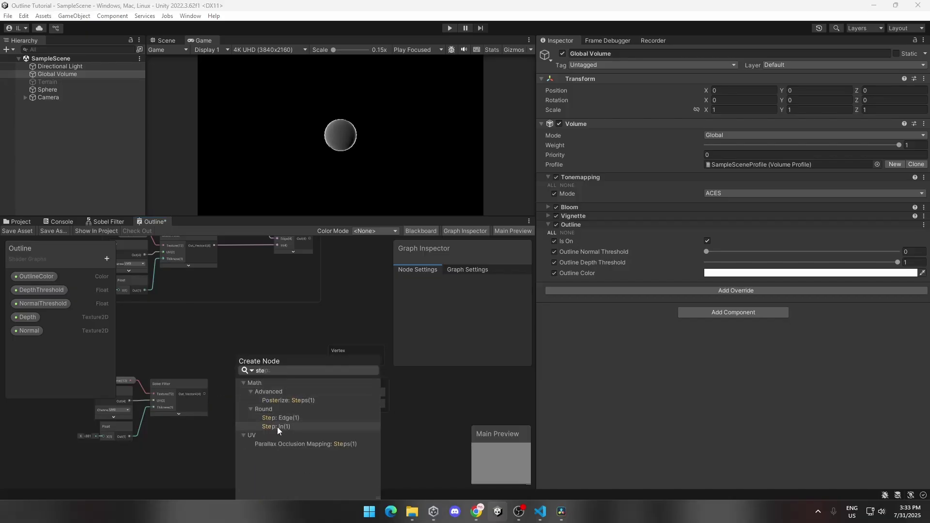
click(277, 426)
click(265, 404)
drag(274, 387, 334, 393)
scroll(213, 365, up, 1)
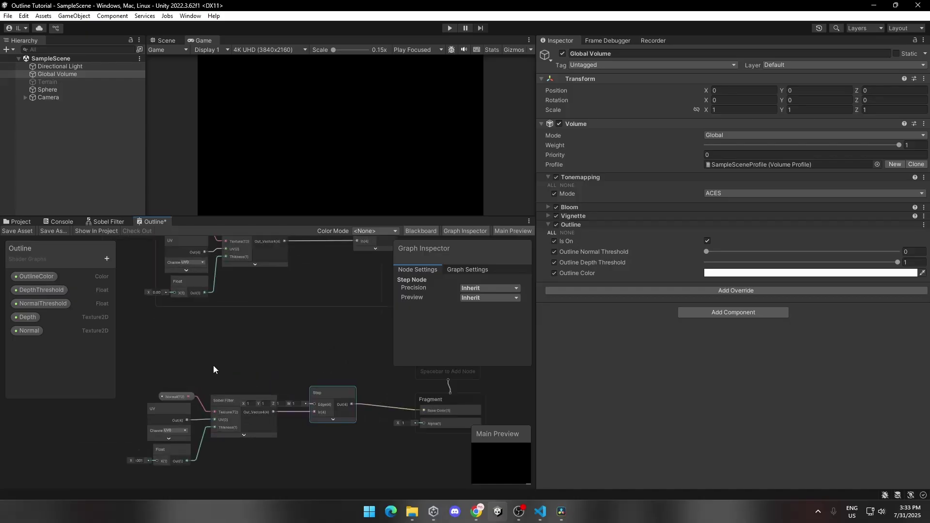
middle_drag(213, 366, 280, 411)
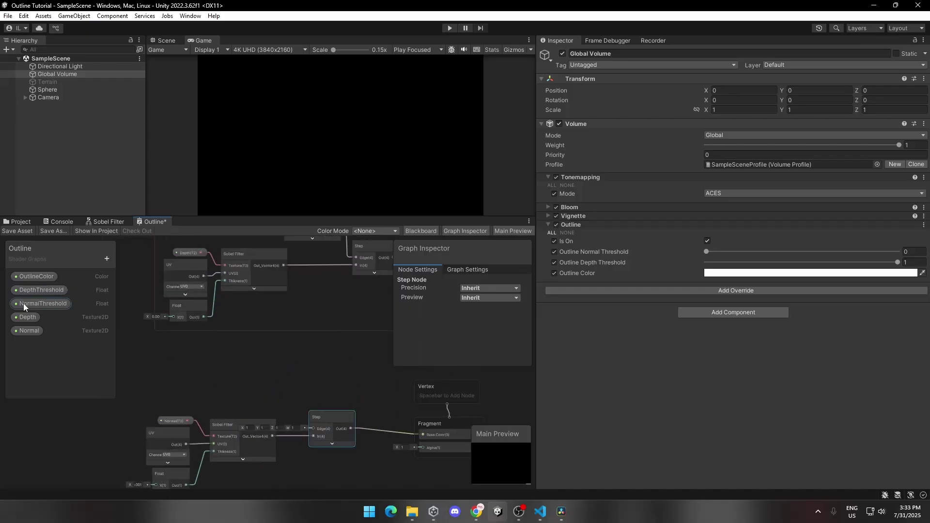
- Place the NormalThreshold property and feed it into a One Minus node
drag(30, 303, 138, 359)
drag(200, 375, 187, 376)
key(space)
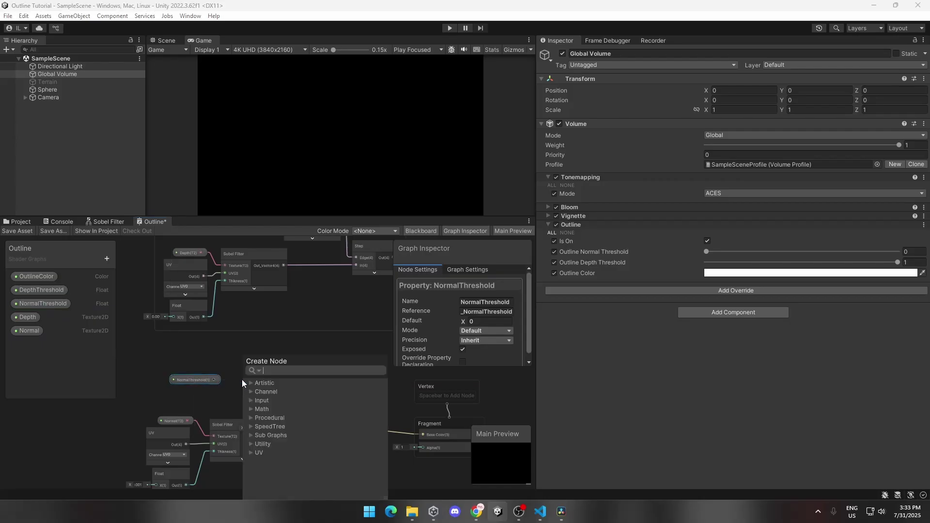
text(one)
key(Return)
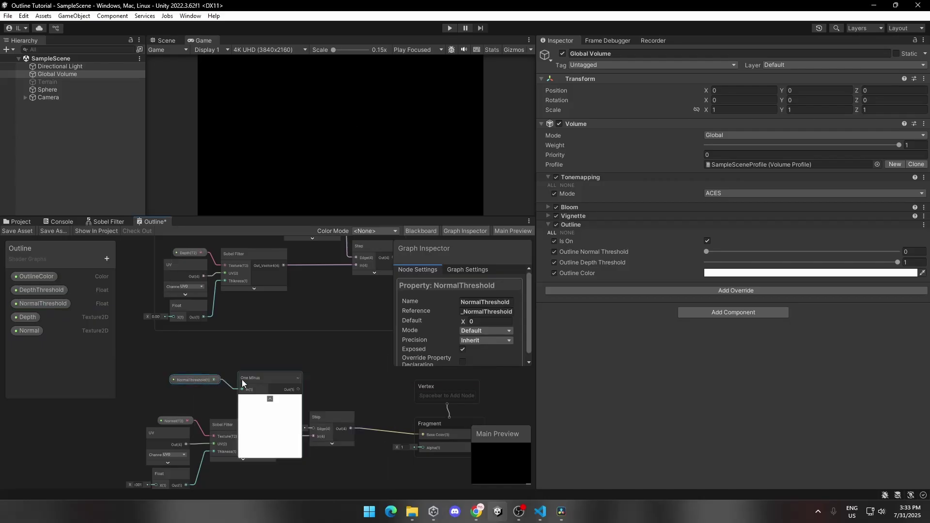
click(270, 399)
drag(258, 384, 243, 377)
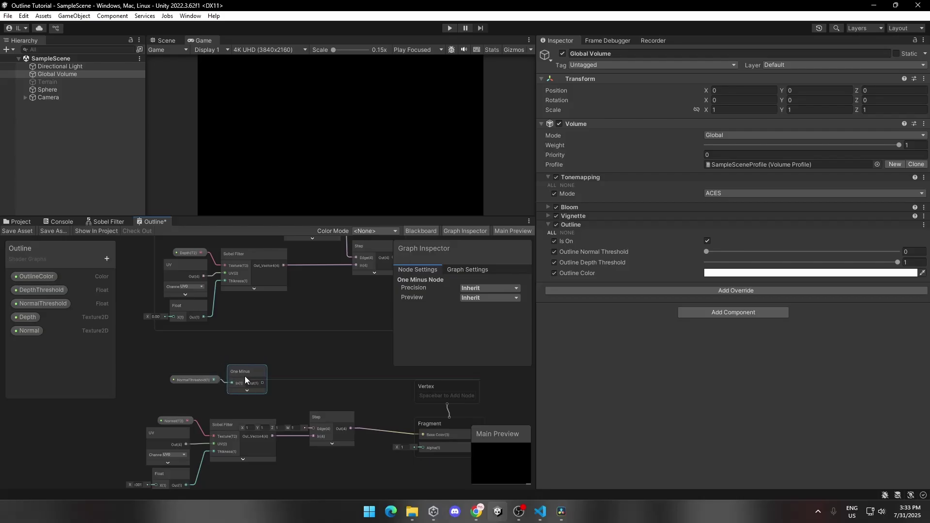
- Add a Remap fed by One Minus and connect it to the normal Step's edge
drag(258, 378, 301, 377)
text(remap)
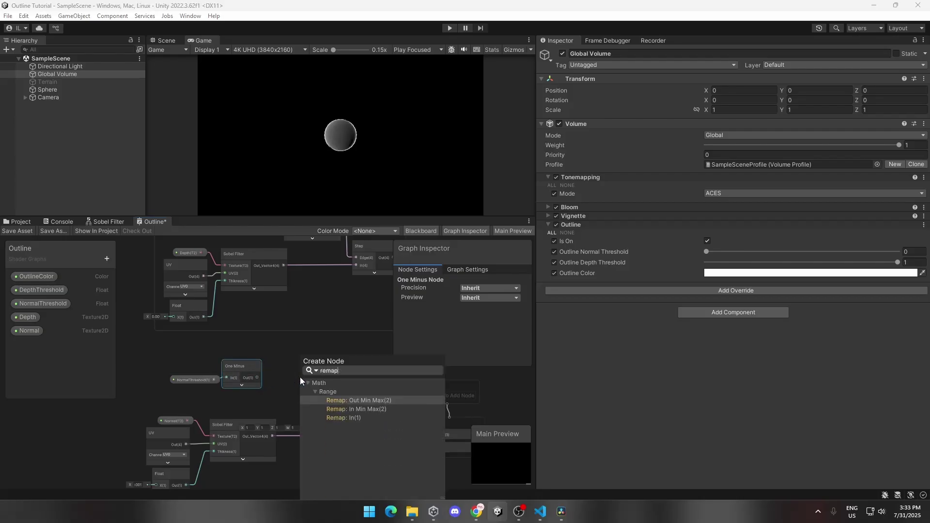
key(Down)
key(Down)
key(Return)
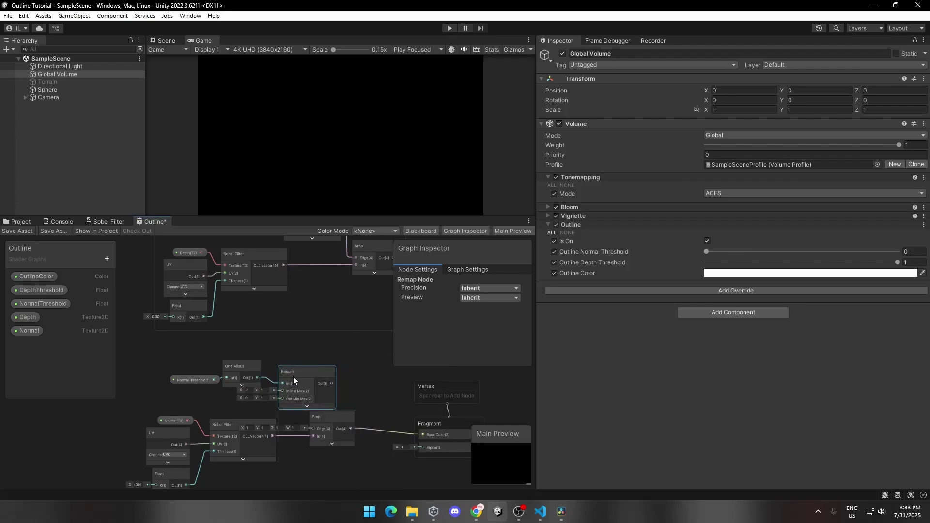
drag(294, 379, 278, 377)
drag(315, 417, 340, 412)
drag(316, 384, 340, 426)
click(296, 379)
drag(297, 379, 298, 376)
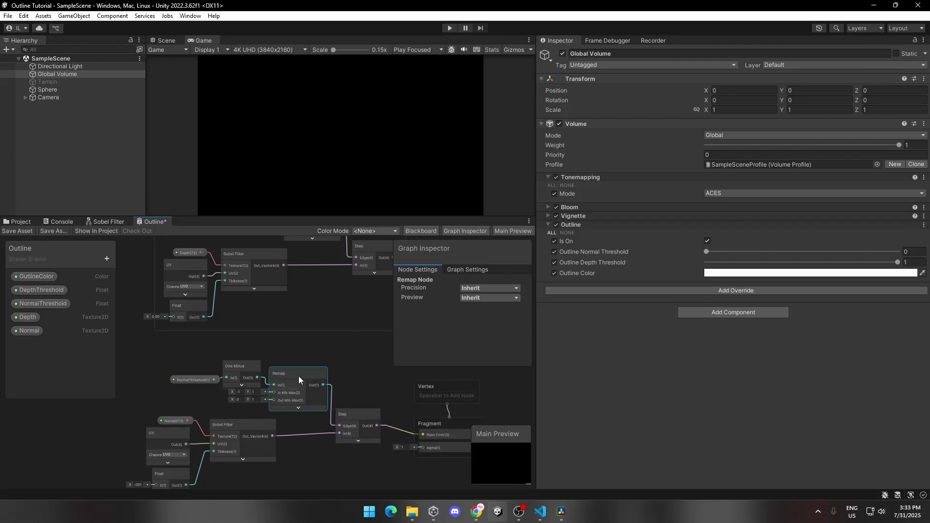
- Set the Remap output range to 0.5–10 and save the Outline graph
click(241, 391)
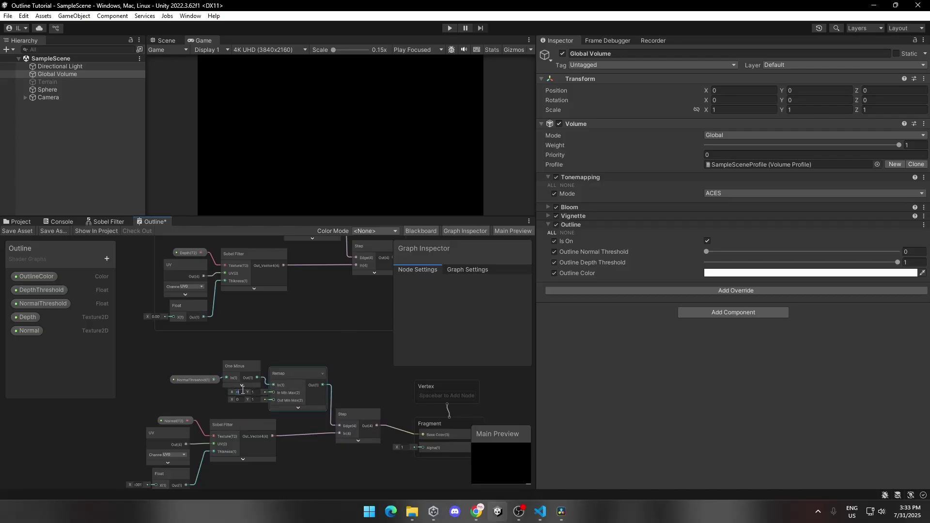
click(245, 398)
scroll(245, 398, up, 5)
text(0.5)
key(Tab)
text(10)
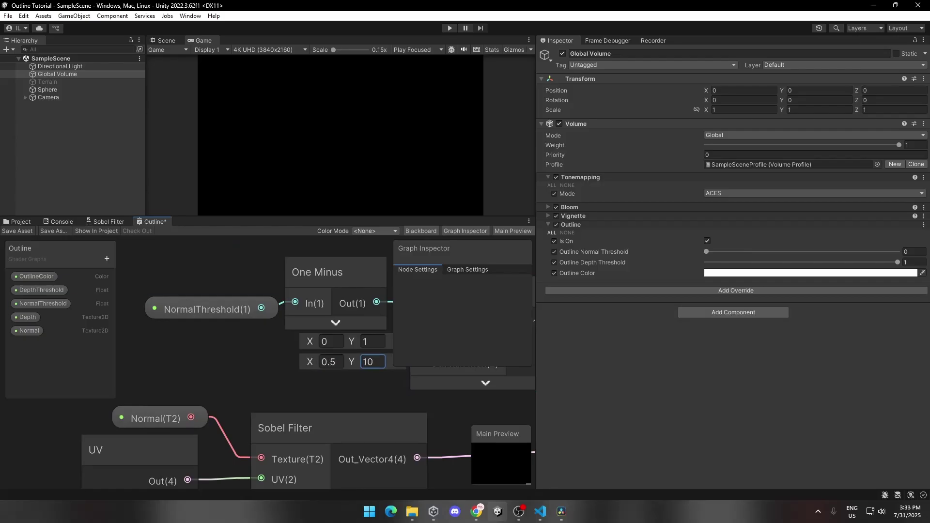
key(ctrl+s)
- Raise the Global Volume's Outline Normal Threshold slider to 1
scroll(309, 368, down, 5)
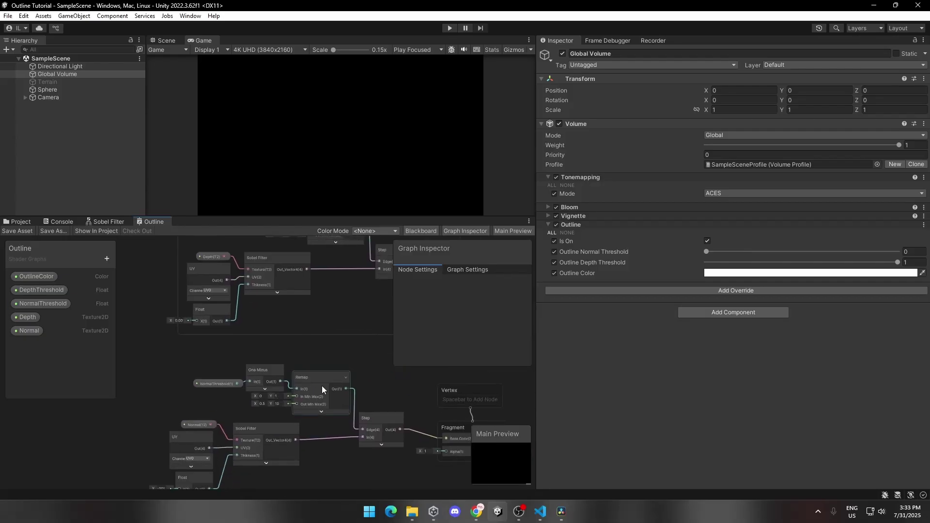
click(66, 69)
click(69, 74)
drag(706, 251, 916, 256)
scroll(301, 431, down, 5)
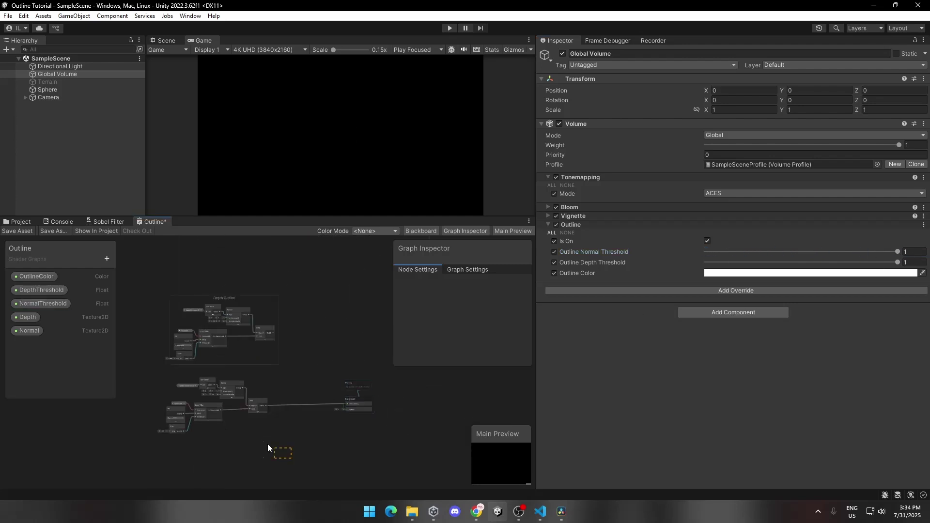
- Group the normal edge-detection nodes under the title 'Normal Outline'
drag(147, 376, 148, 376)
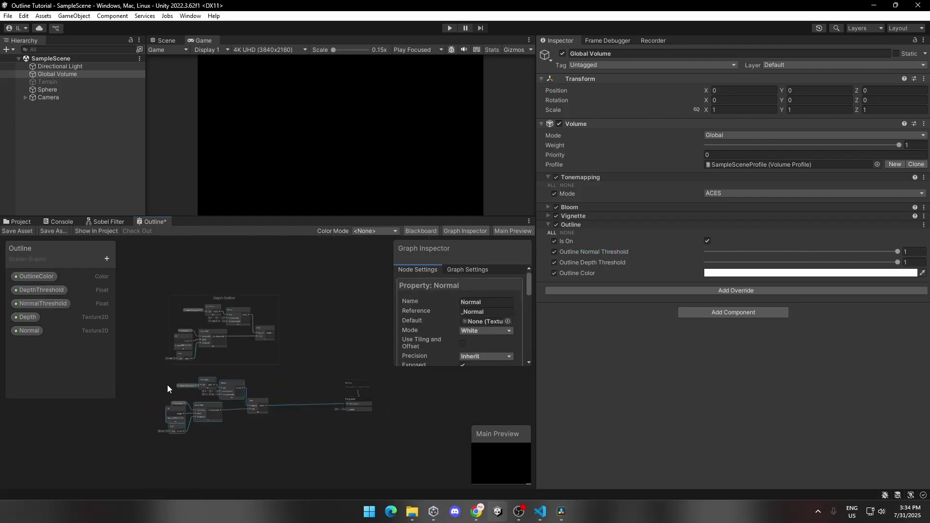
key(ctrl+g)
scroll(172, 391, up, 5)
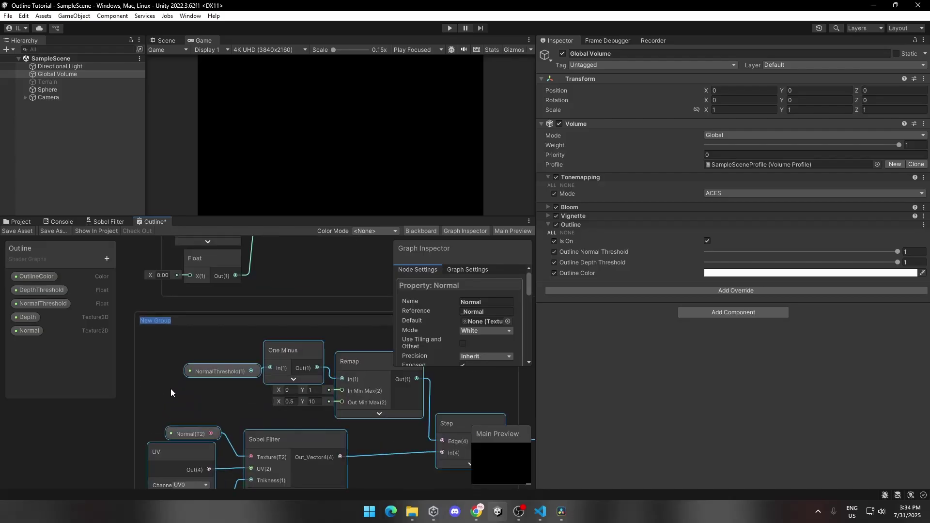
text(Normal Outline)
key(Return)
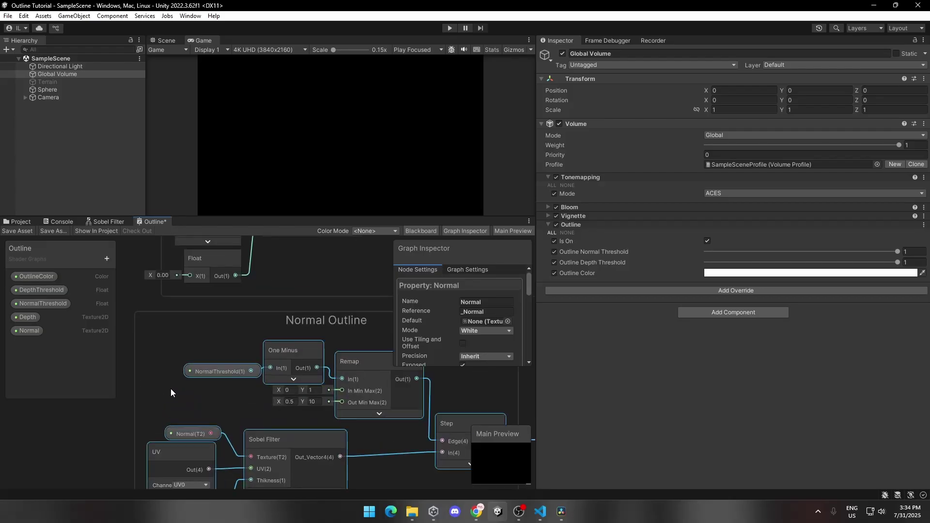
scroll(164, 359, down, 5)
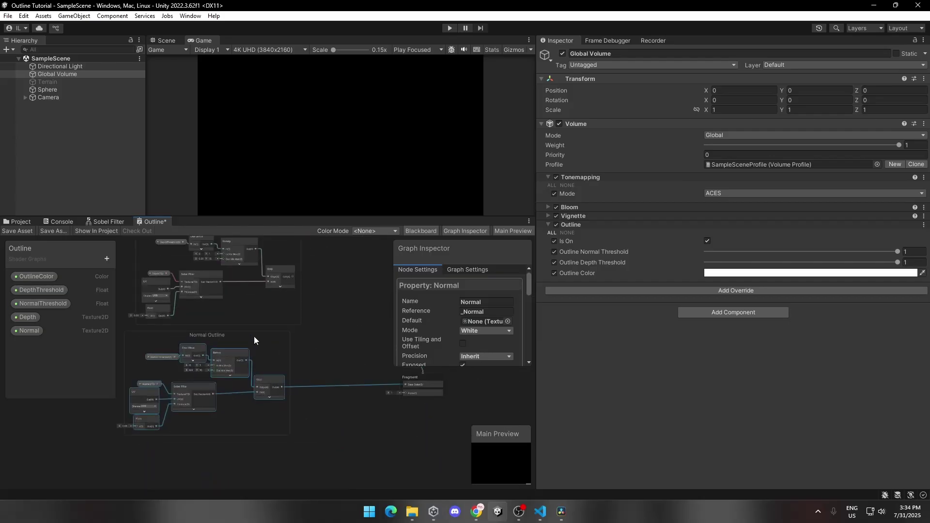
drag(253, 339, 268, 339)
key(a)
- Move the output stack closer and pull a new connection from the Step output
drag(341, 388, 354, 294)
scroll(225, 314, up, 2)
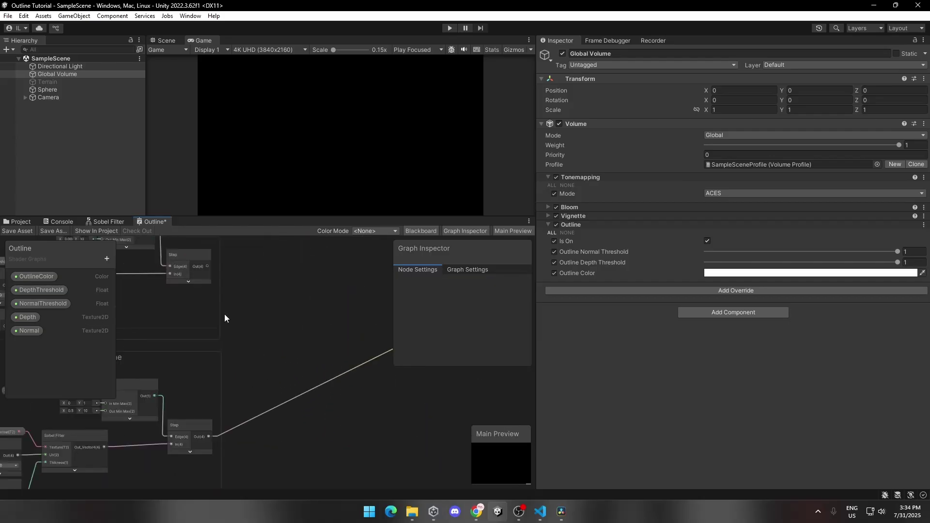
drag(215, 283, 267, 319)
- Add a Maximum node taking the depth and normal edge results, with its preview collapsed
text(max)
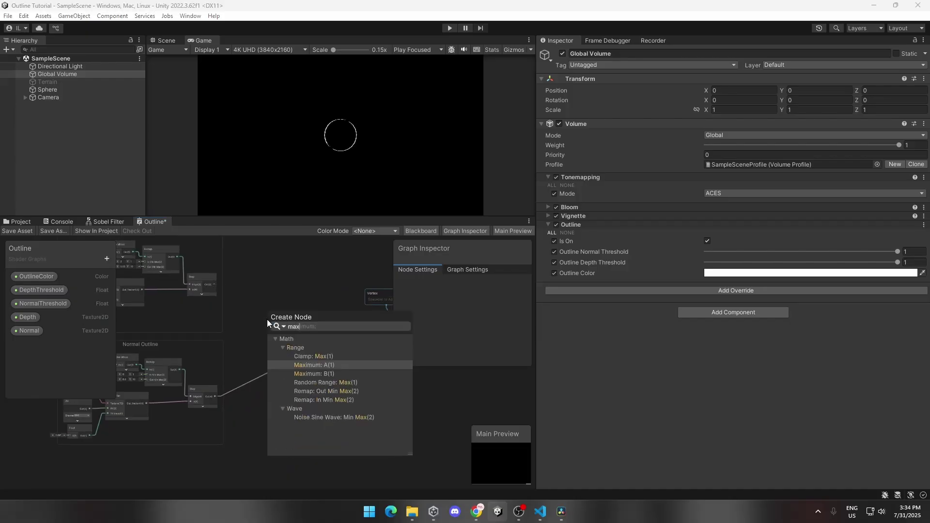
key(Return)
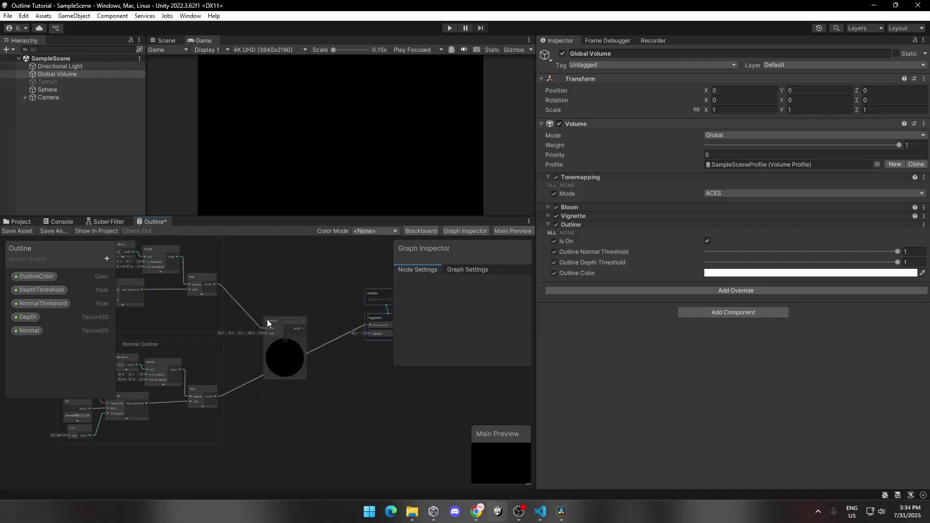
scroll(252, 354, up, 1)
drag(208, 405, 389, 322)
click(279, 336)
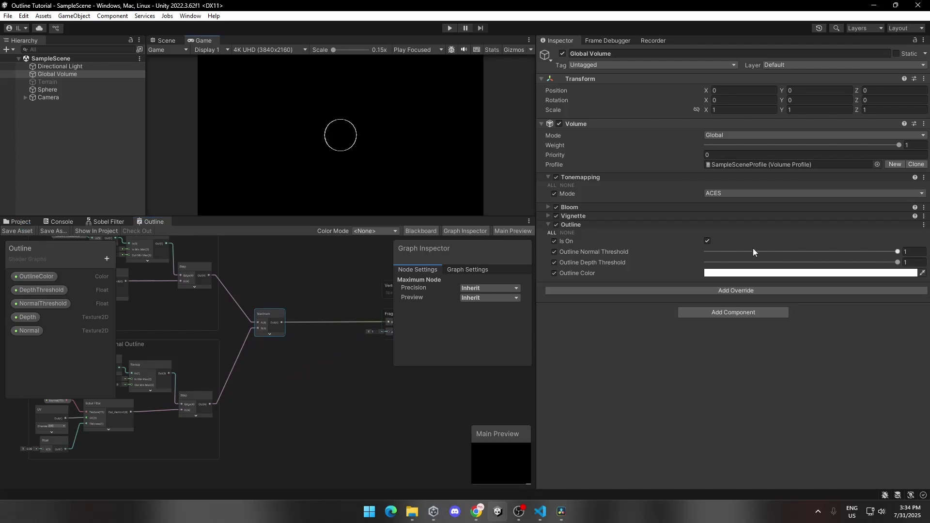
- Set the Outline Normal and Depth thresholds to 1 and move the output stack right
drag(889, 252, 722, 262)
mouse_move(890, 254)
mouse_down()
mouse_move(717, 256)
mouse_move(898, 262)
mouse_up()
text(1)
click(321, 106)
scroll(275, 335, down, 6)
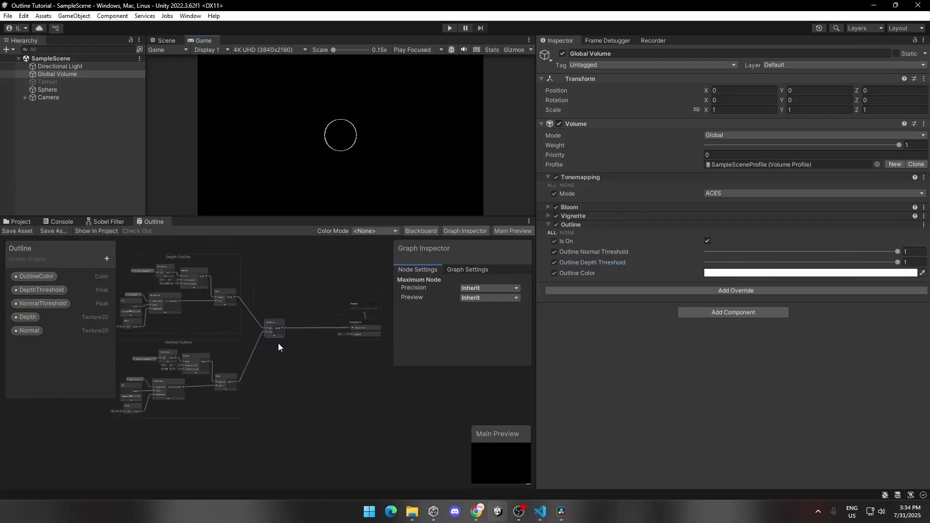
middle_drag(335, 371, 301, 377)
drag(333, 354, 373, 318)
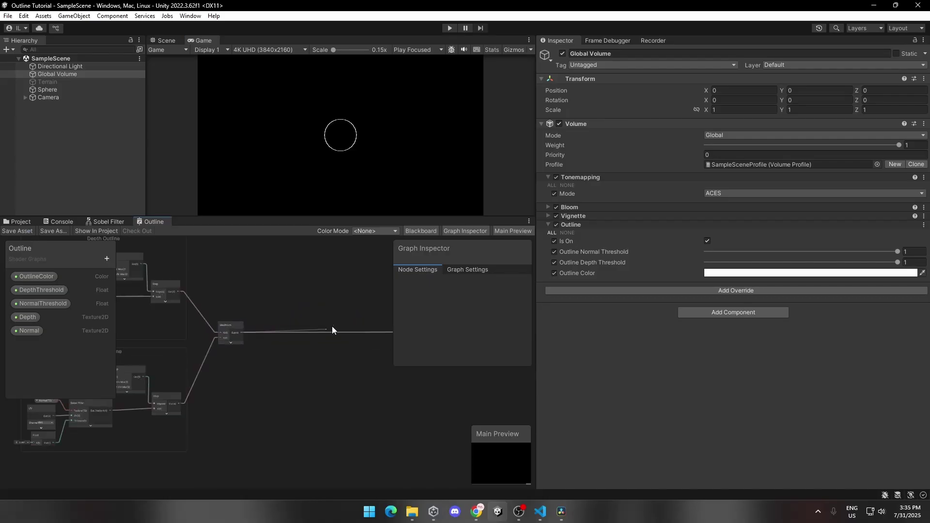
- Add a Lerp node and route its output into Base Color
key(space)
text(lerp)
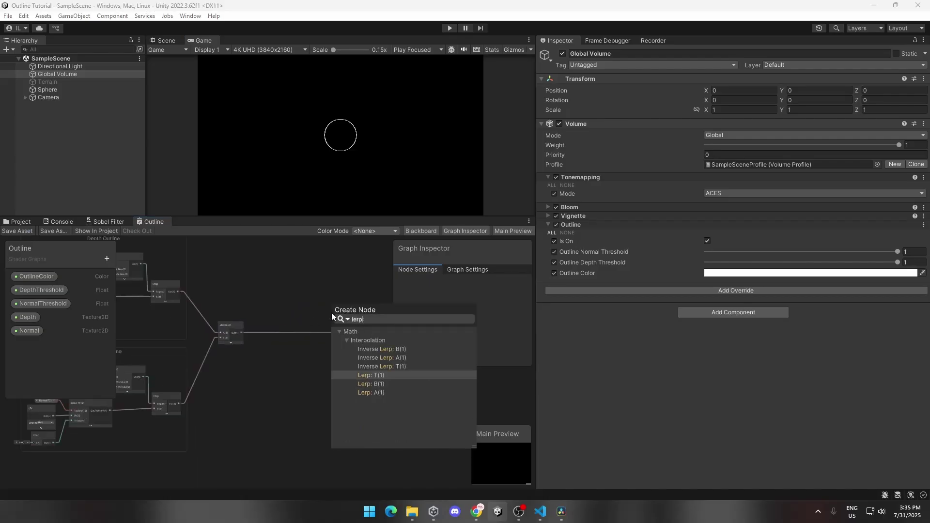
key(Return)
middle_drag(331, 313, 313, 320)
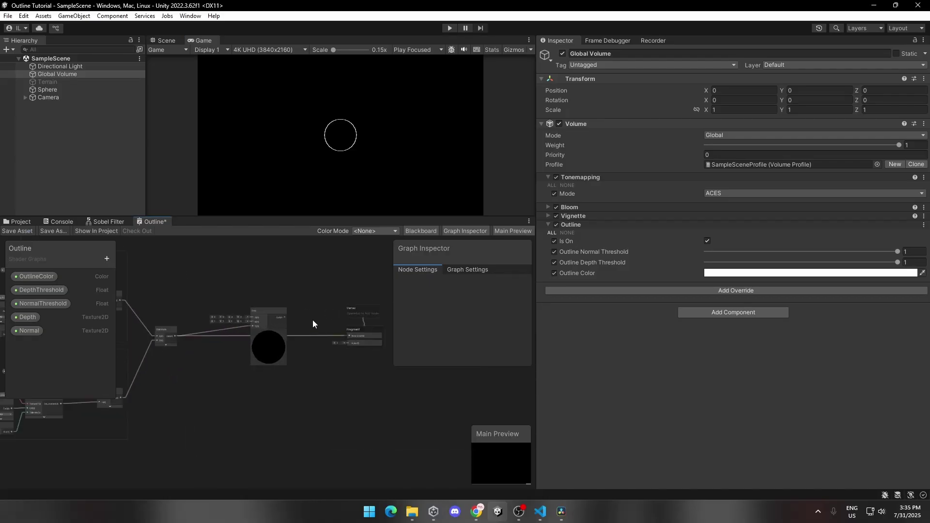
drag(285, 316, 350, 337)
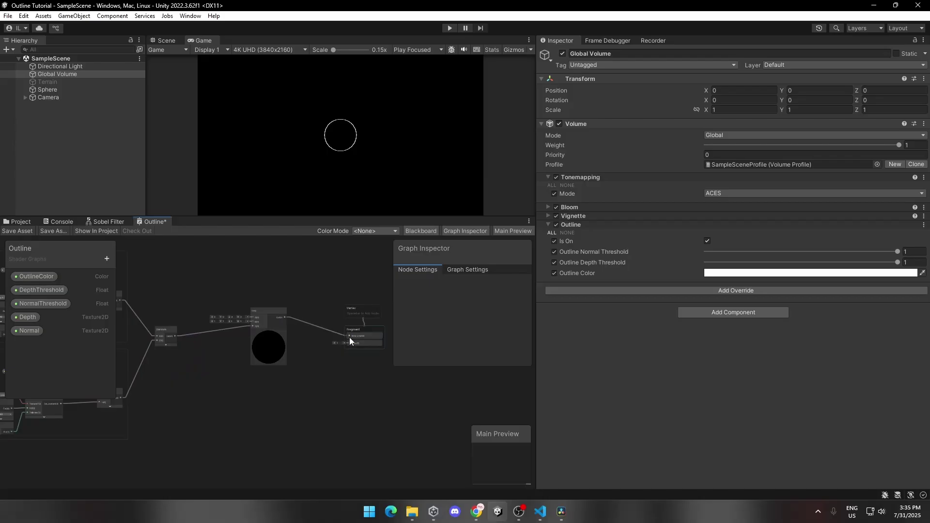
drag(271, 318, 285, 325)
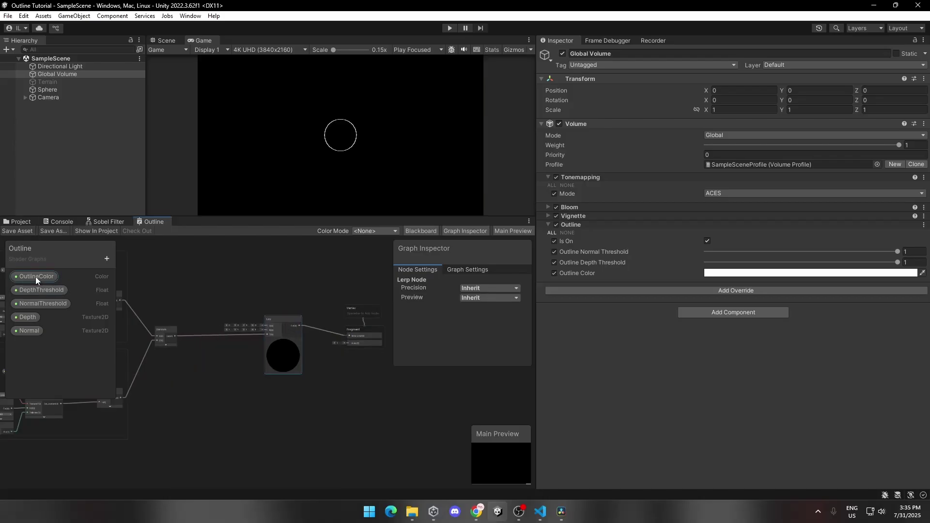
- Drop the OutlineColor property into the graph and connect it to Lerp B
drag(36, 277, 164, 309)
drag(240, 321, 306, 339)
scroll(241, 313, up, 3)
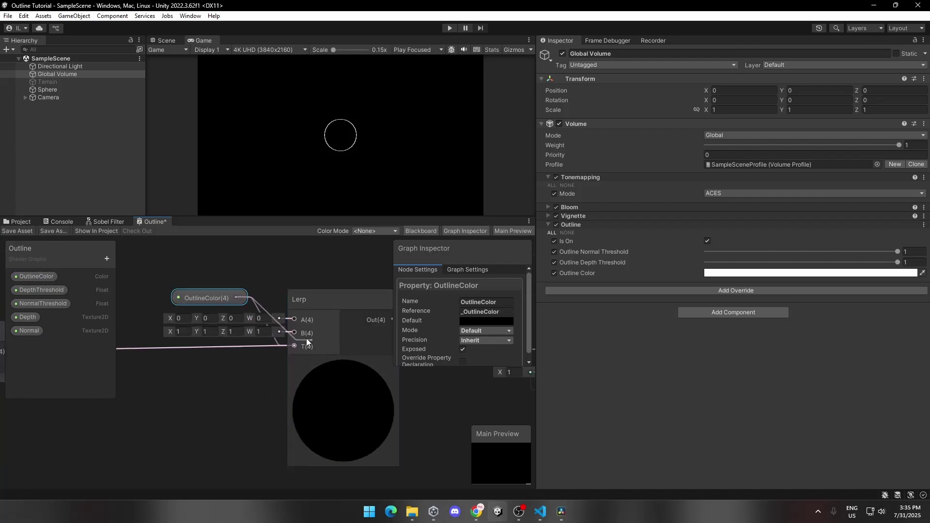
drag(213, 297, 213, 329)
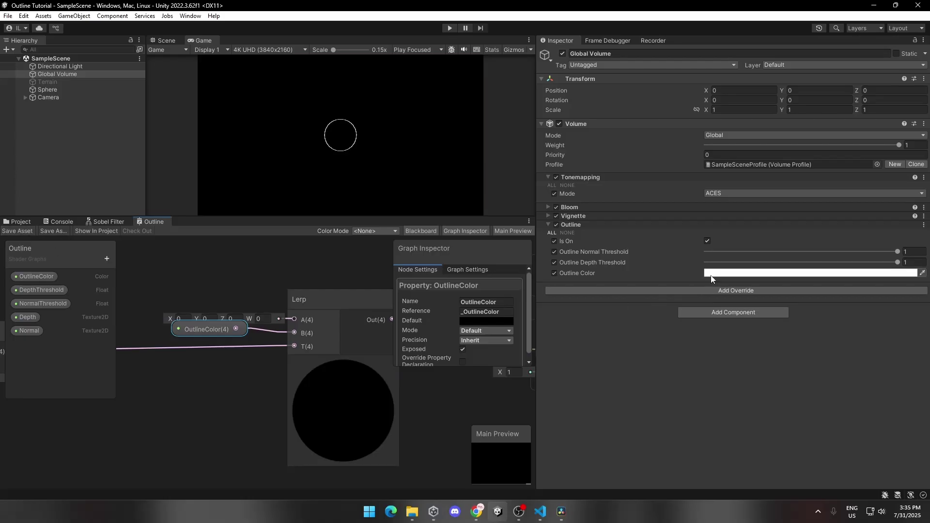
- Try another Outline Color in the colour picker, then set it back to white
click(809, 273)
drag(754, 318, 734, 315)
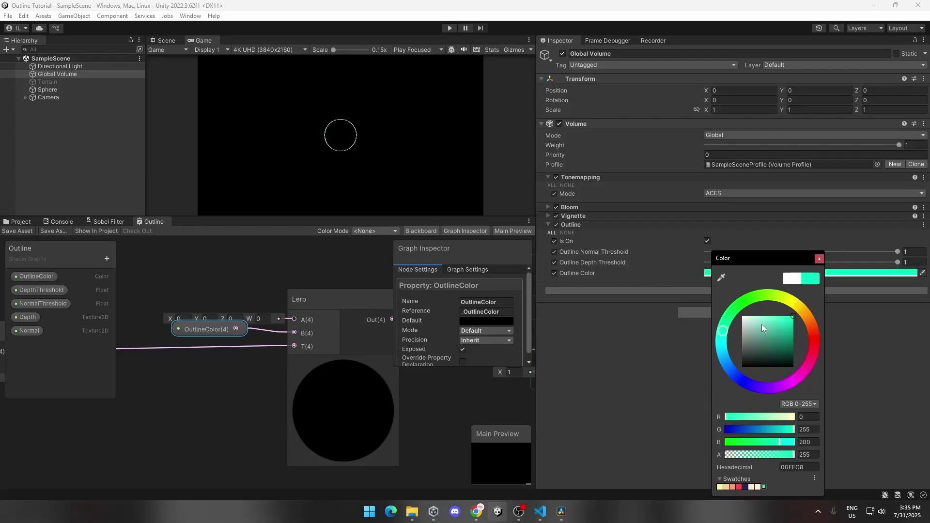
drag(762, 324, 729, 304)
click(820, 258)
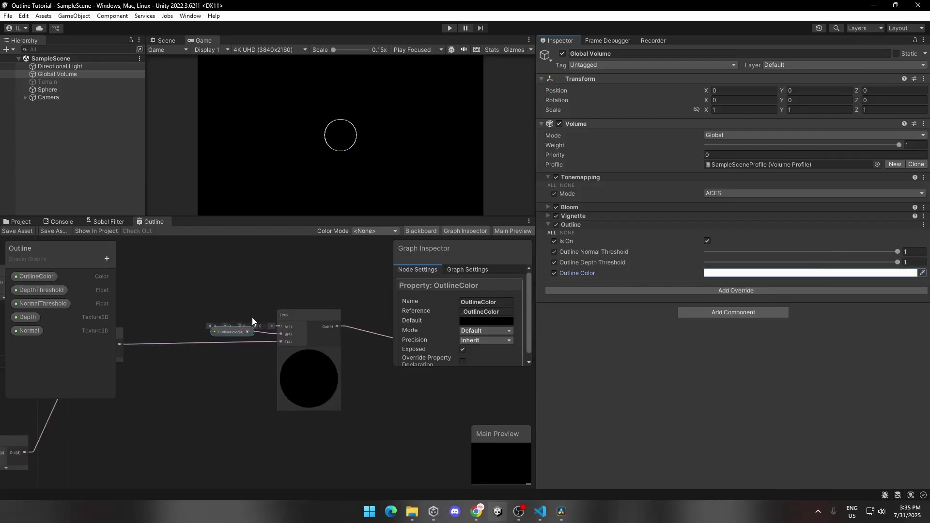
- Add a URP Sample Buffer node with collapsed preview beside the Lerp
click(242, 307)
key(space)
text(sample buffer)
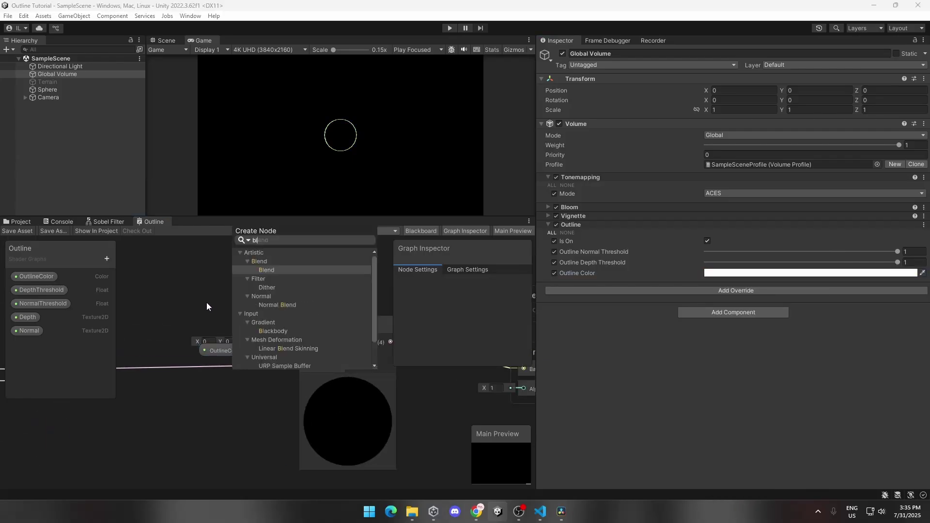
key(Return)
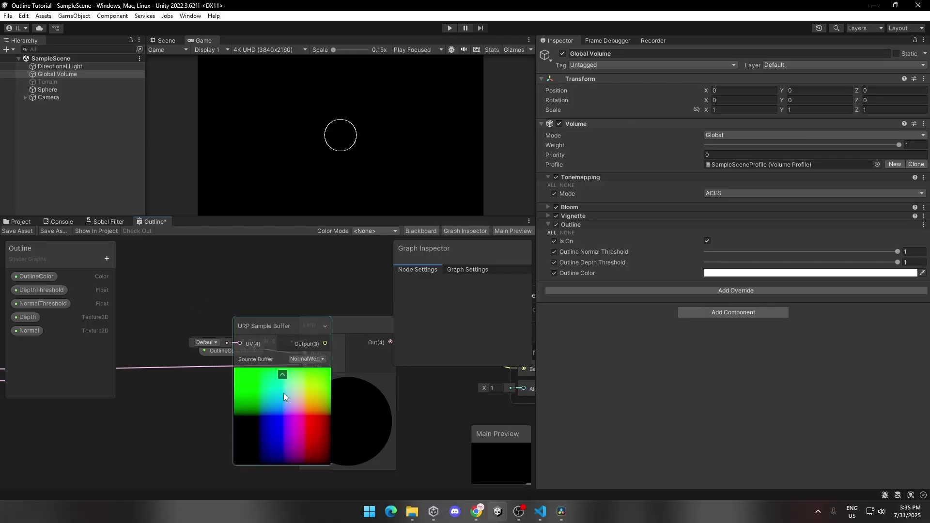
click(286, 375)
drag(276, 323, 302, 376)
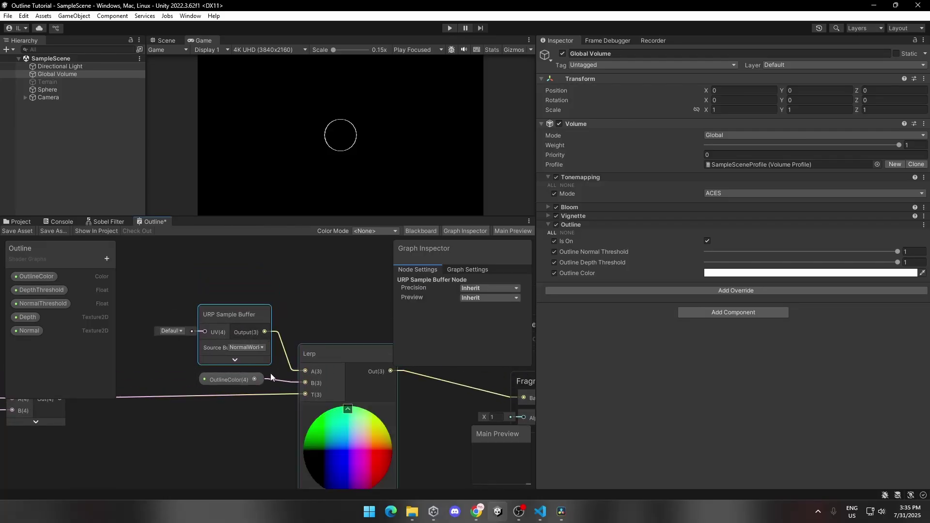
- Set the Sample Buffer's source to BlitSource and save the Outline shader graph
click(238, 347)
click(258, 379)
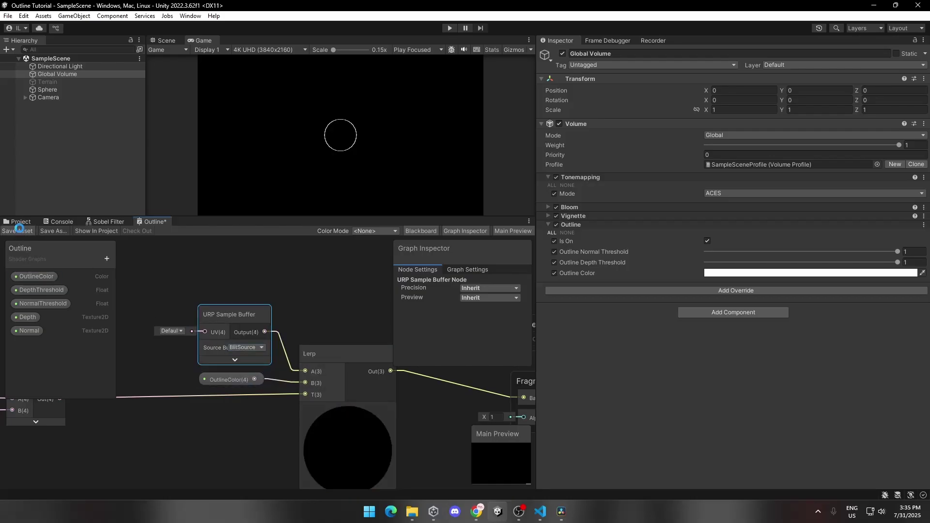
click(22, 235)
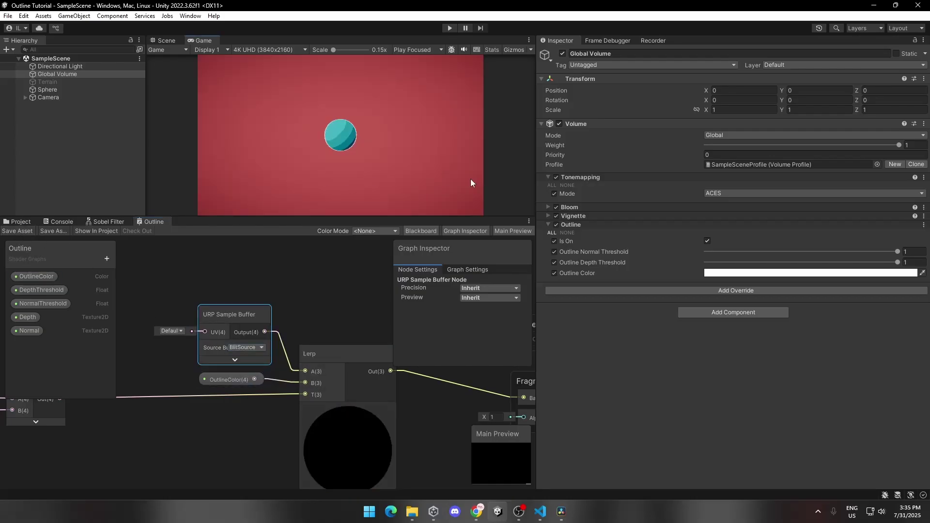
scroll(233, 376, down, 3)
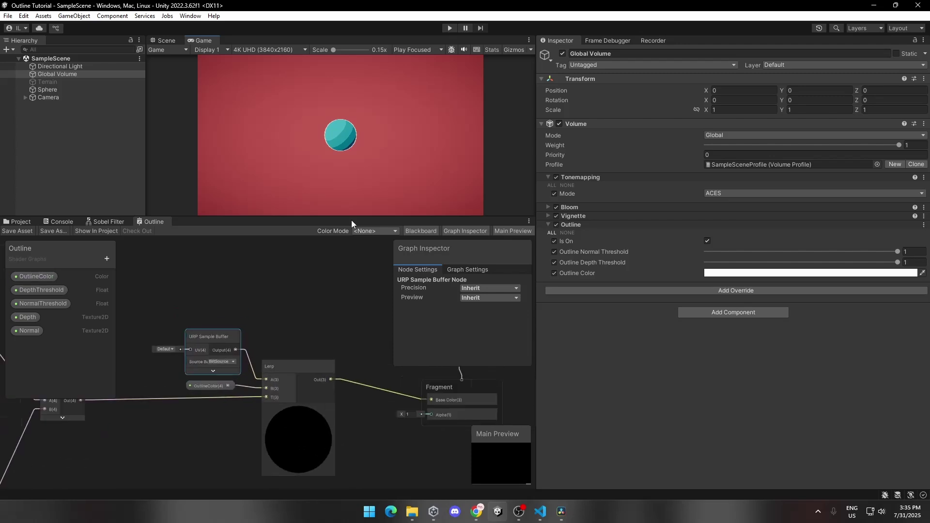
scroll(292, 418, down, 5)
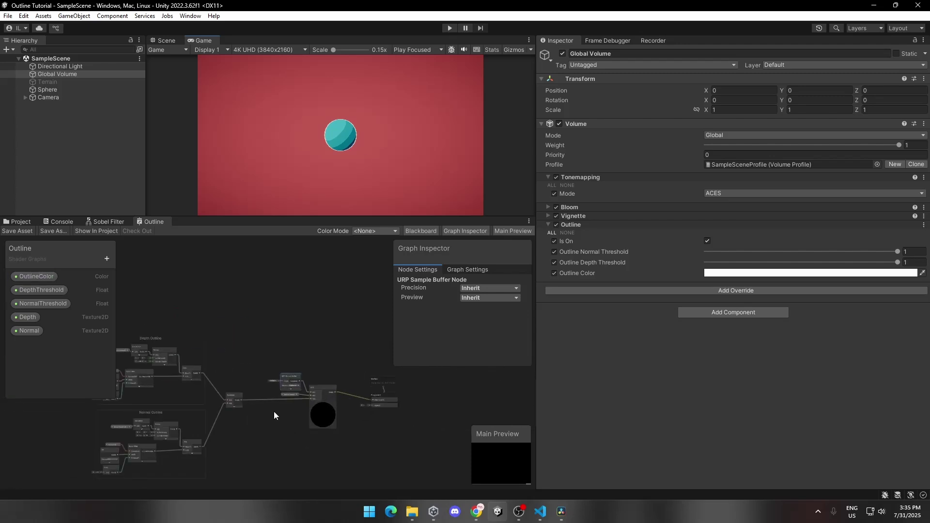
click(11, 232)
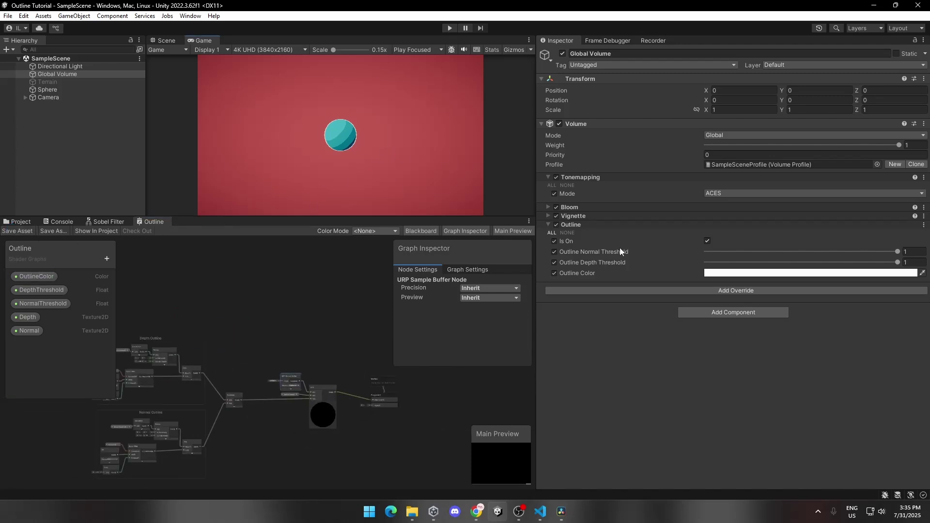